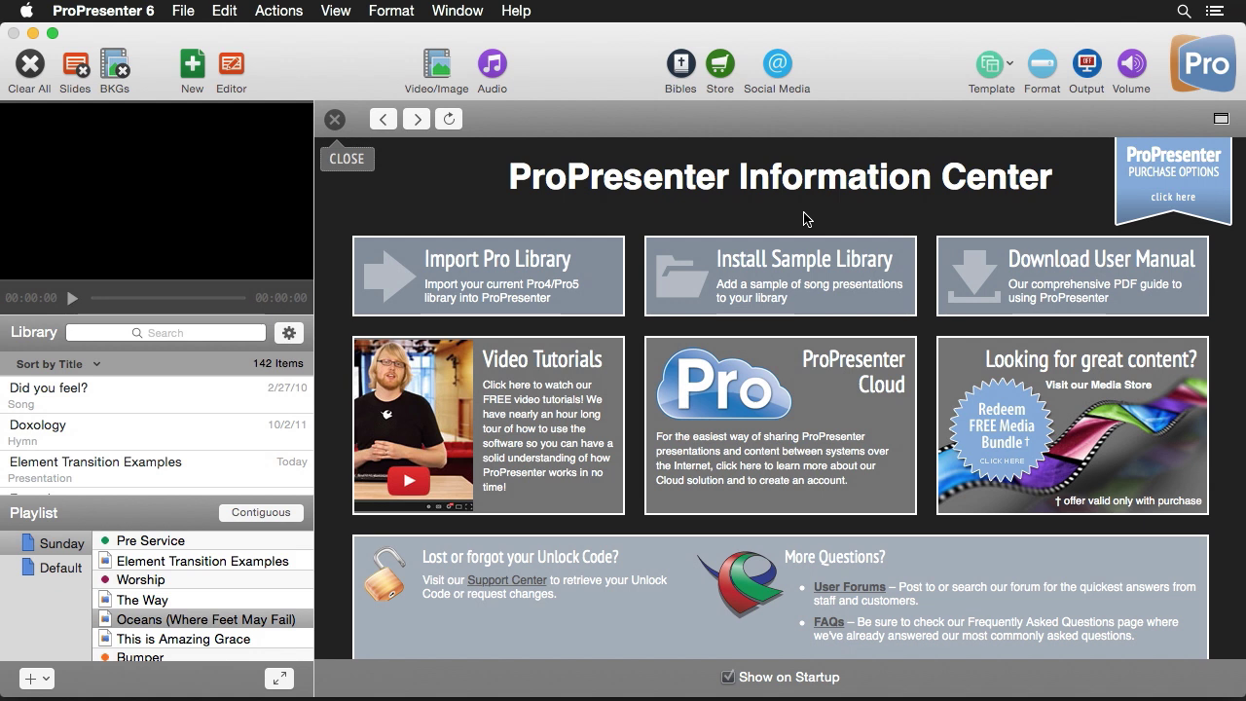
# Step: Close the ProPresenter Information Center, reopen it once, and close it again to return to the Oceans slides
pyautogui.click(335, 119)
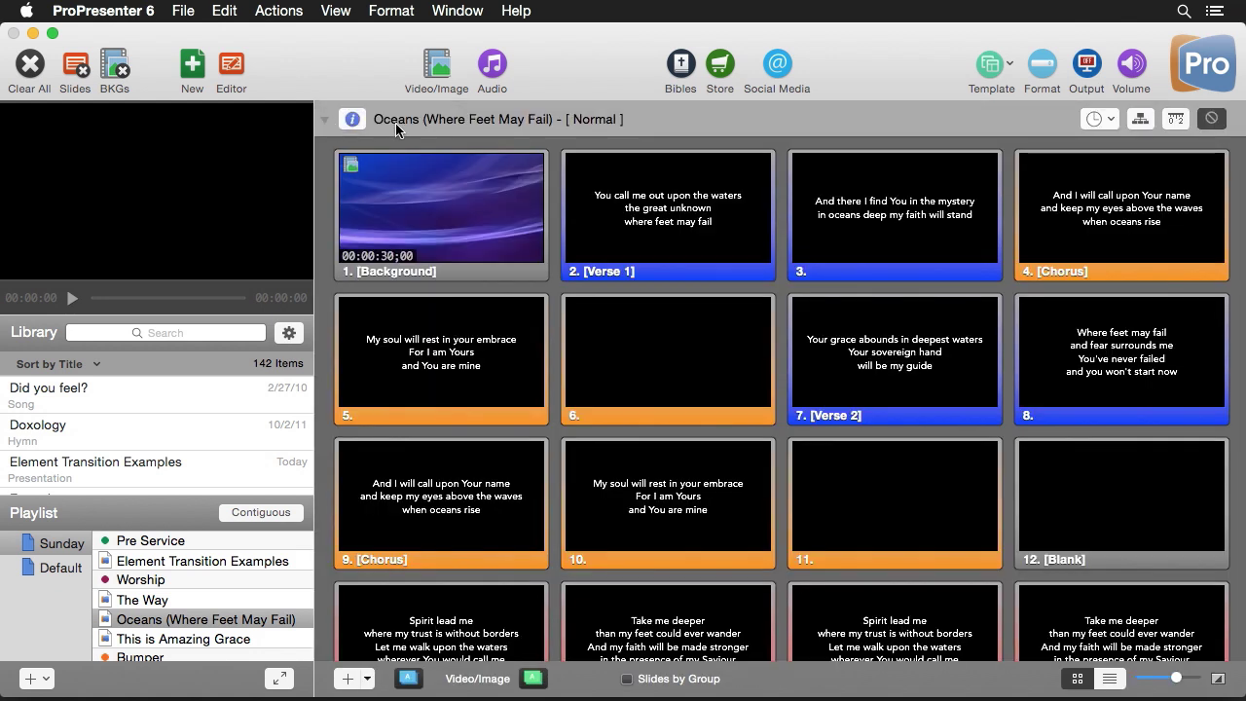
pyautogui.click(1214, 73)
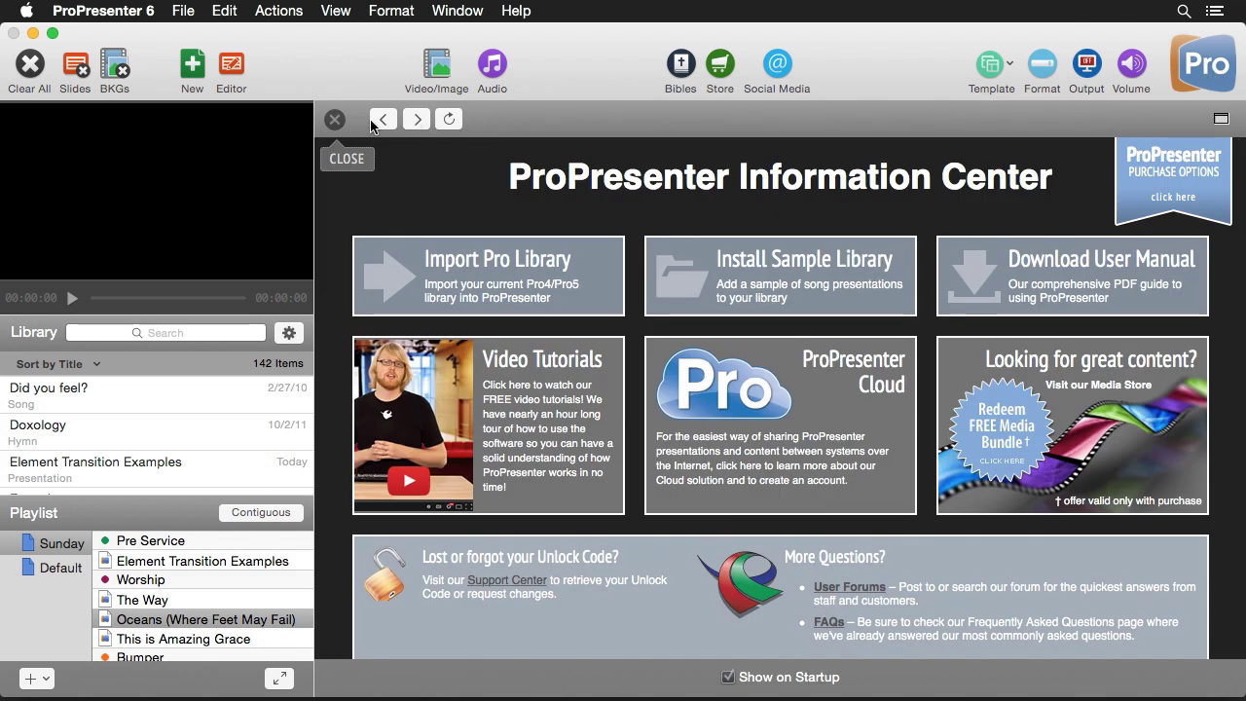
pyautogui.click(335, 119)
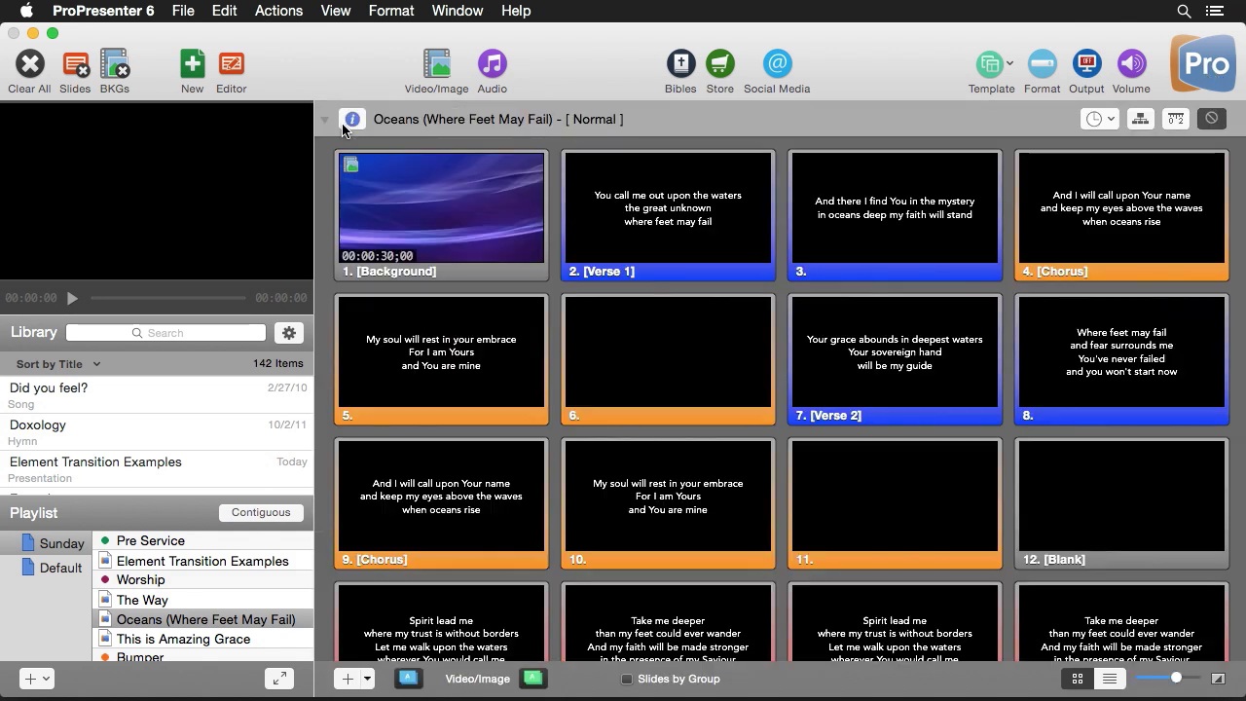
# Step: Send slide 2 [Verse 1], slide 3, slide 4 [Chorus] and slide 7 [Verse 2] of Oceans live one after another
pyautogui.click(694, 218)
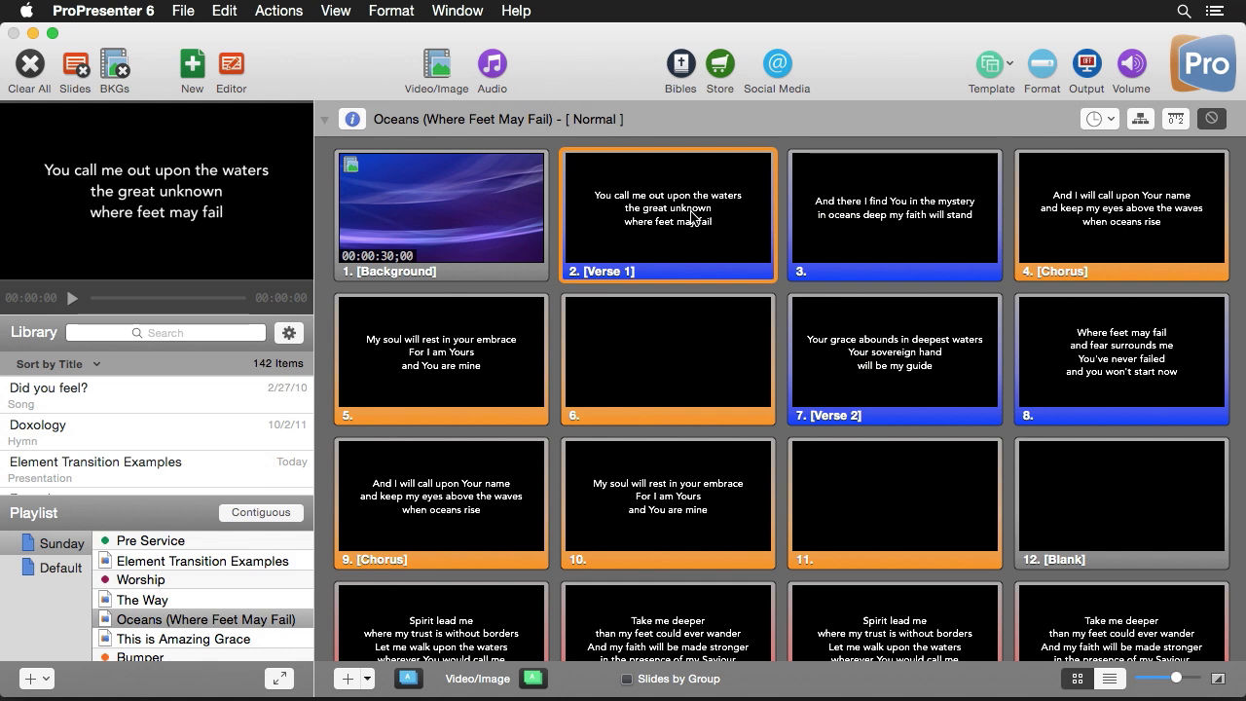
pyautogui.click(932, 211)
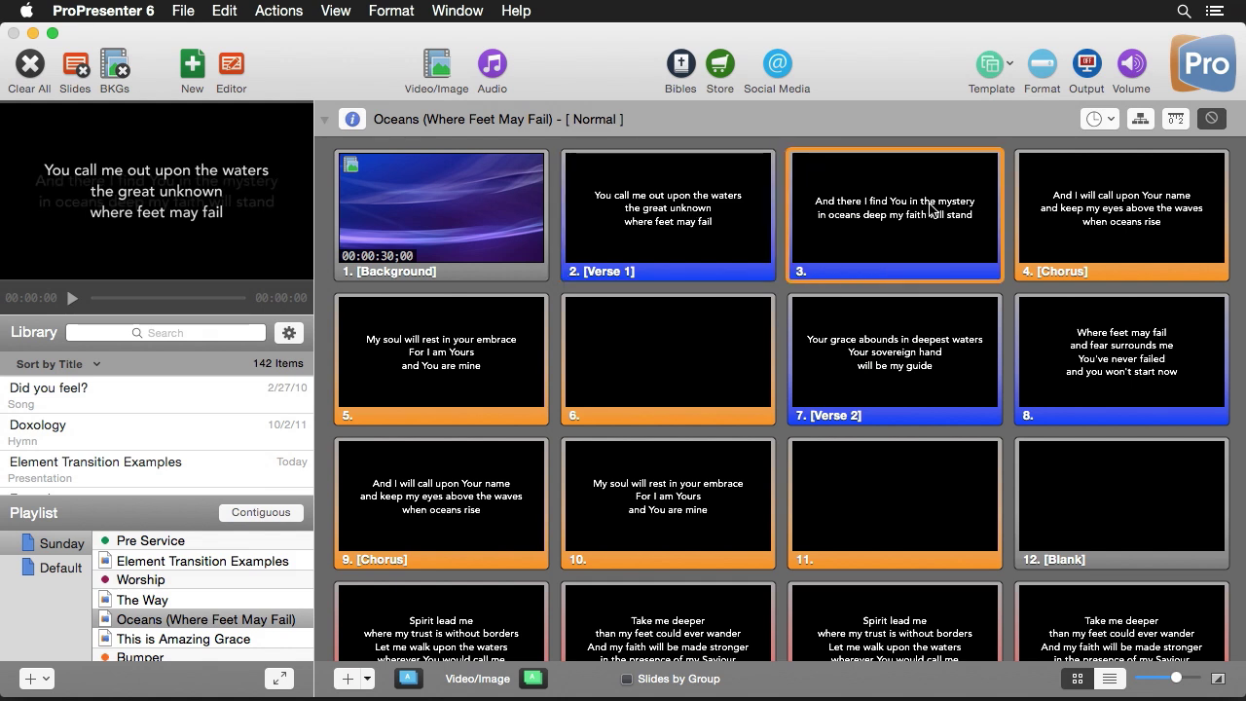
pyautogui.click(1039, 209)
pyautogui.click(932, 346)
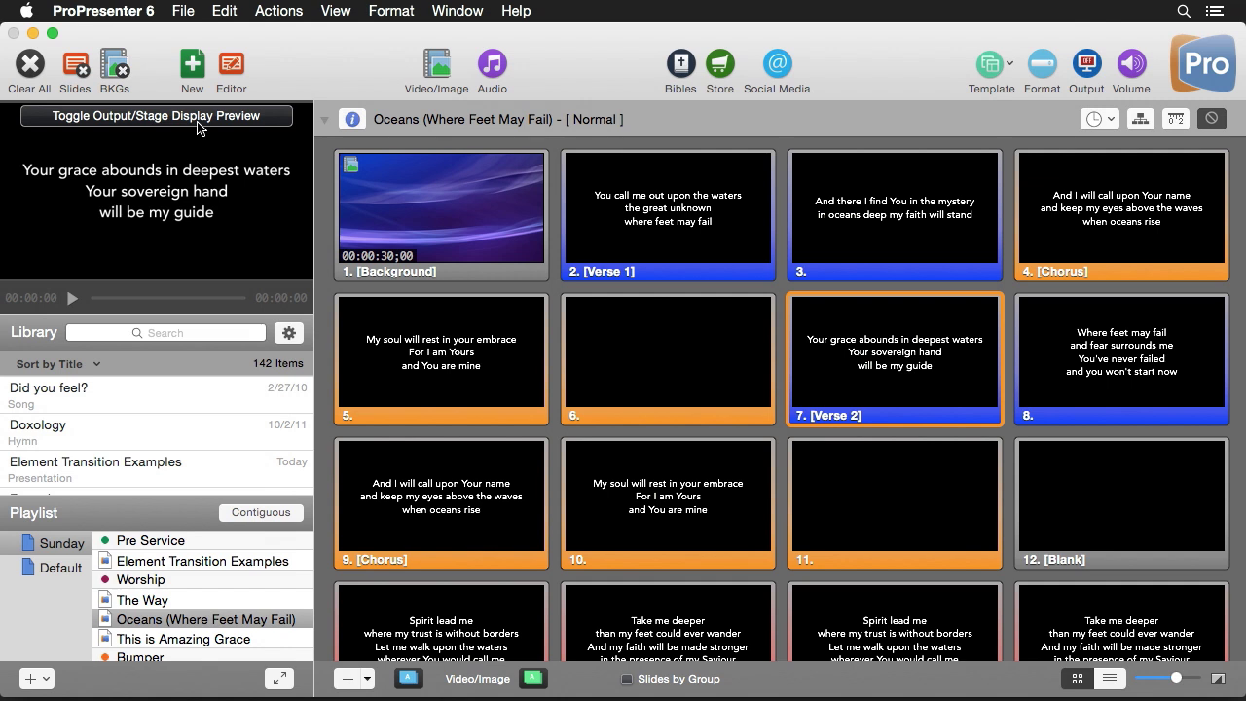
# Step: Switch the preview to the stage display, send slide 3 live, and return to the output preview
pyautogui.click(198, 123)
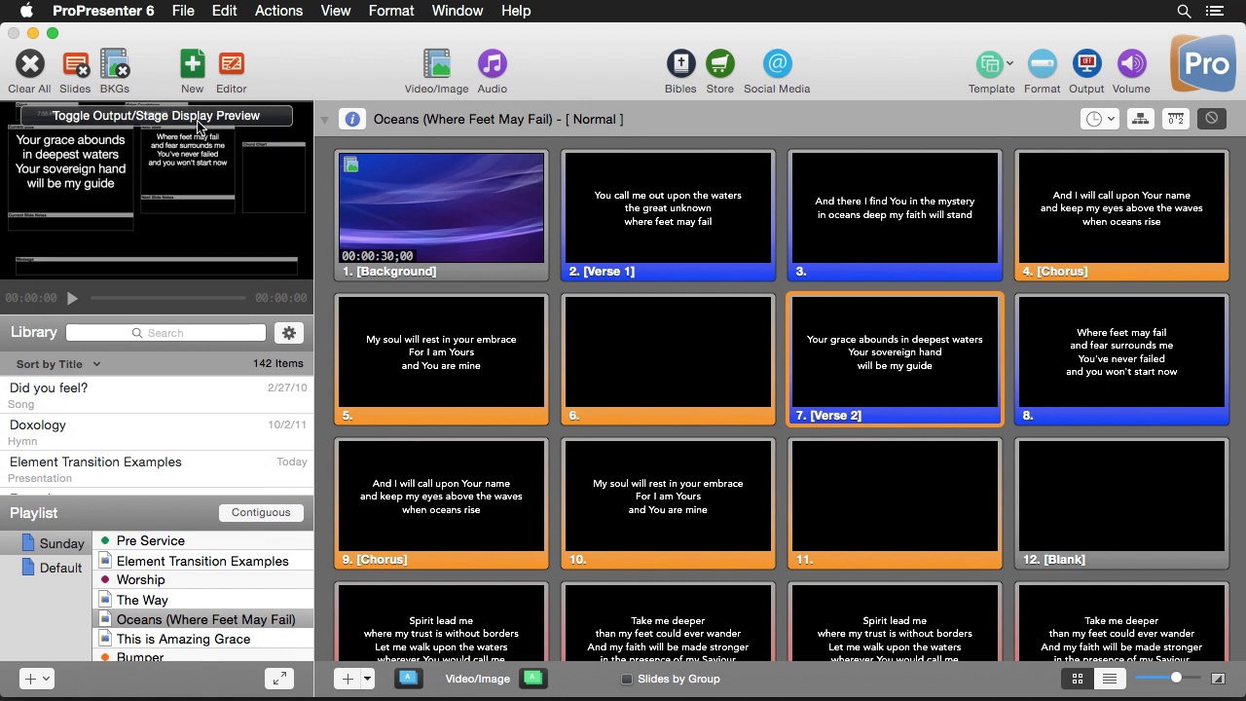
pyautogui.click(1048, 356)
pyautogui.click(966, 353)
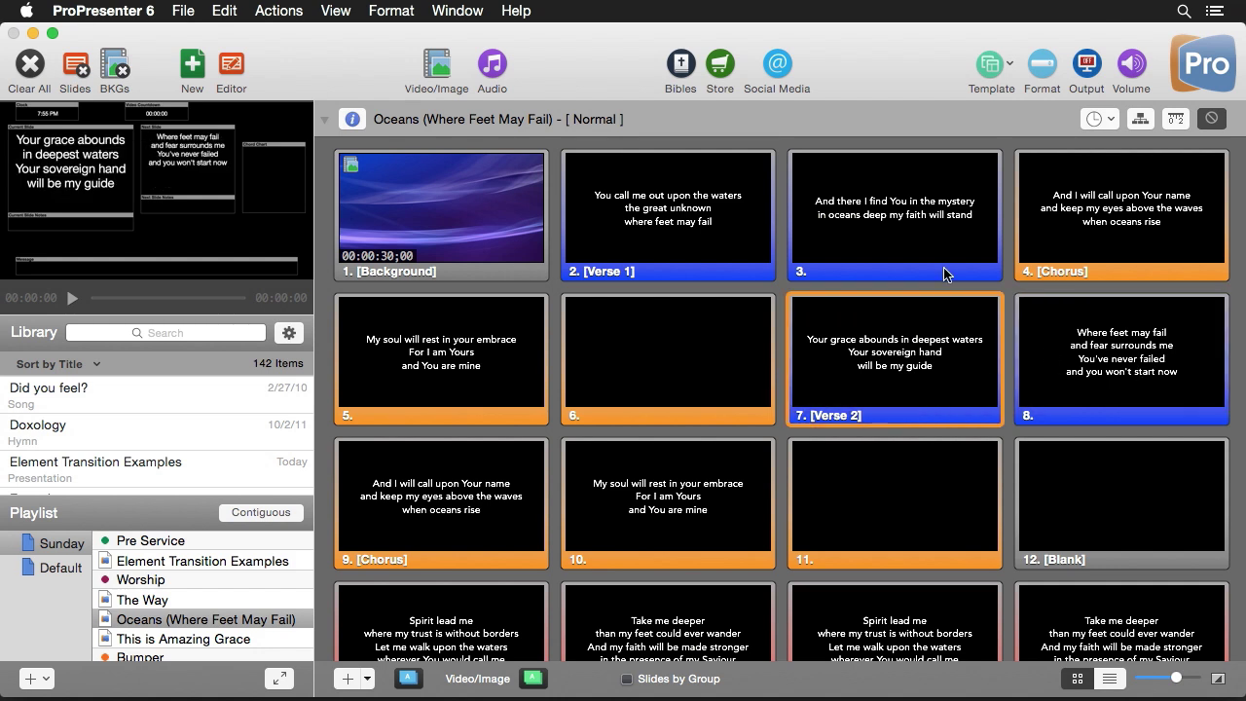
pyautogui.click(915, 216)
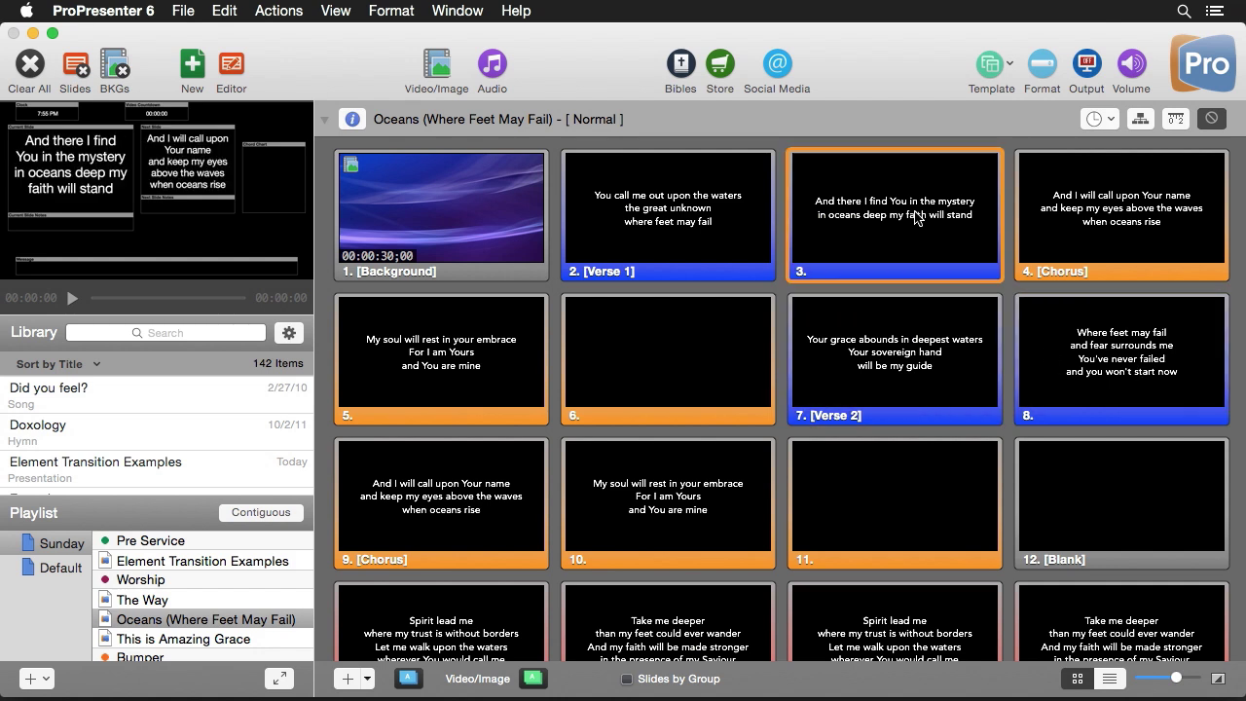
pyautogui.click(201, 121)
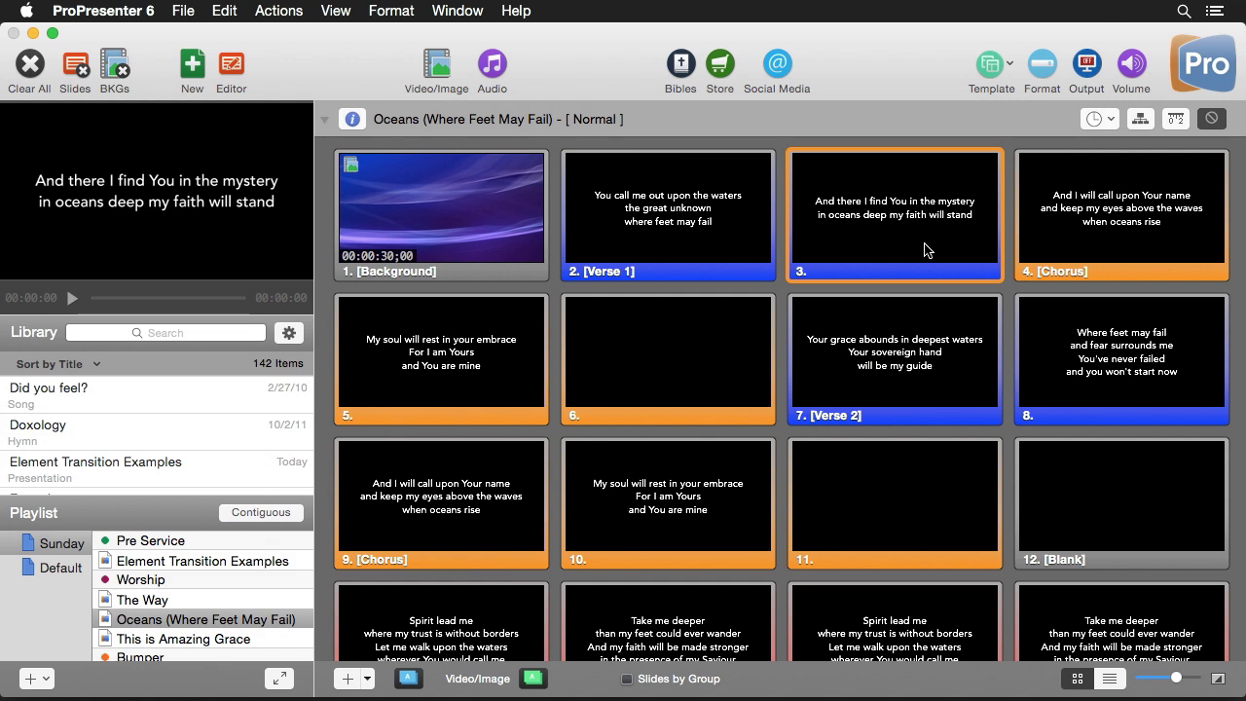
# Step: Send empty slide 6 and the background video slide live, scrub the paused video to 00:00:19, and clear all output
pyautogui.click(699, 334)
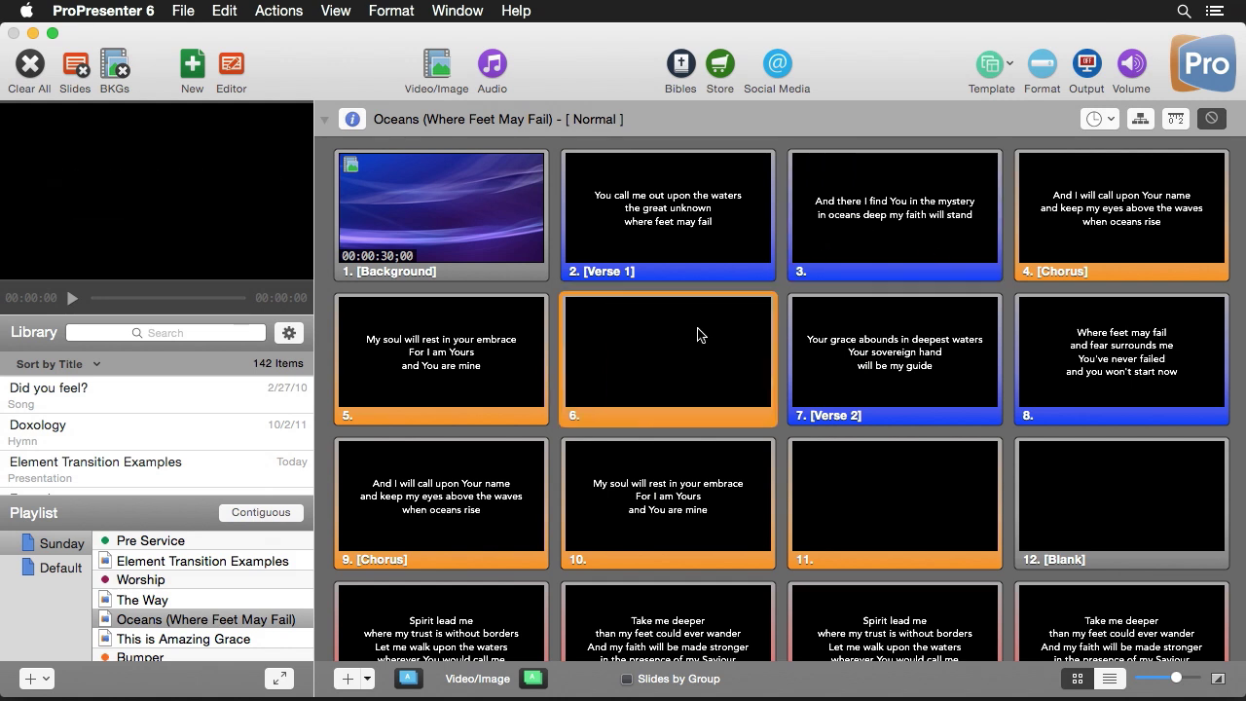
pyautogui.click(443, 241)
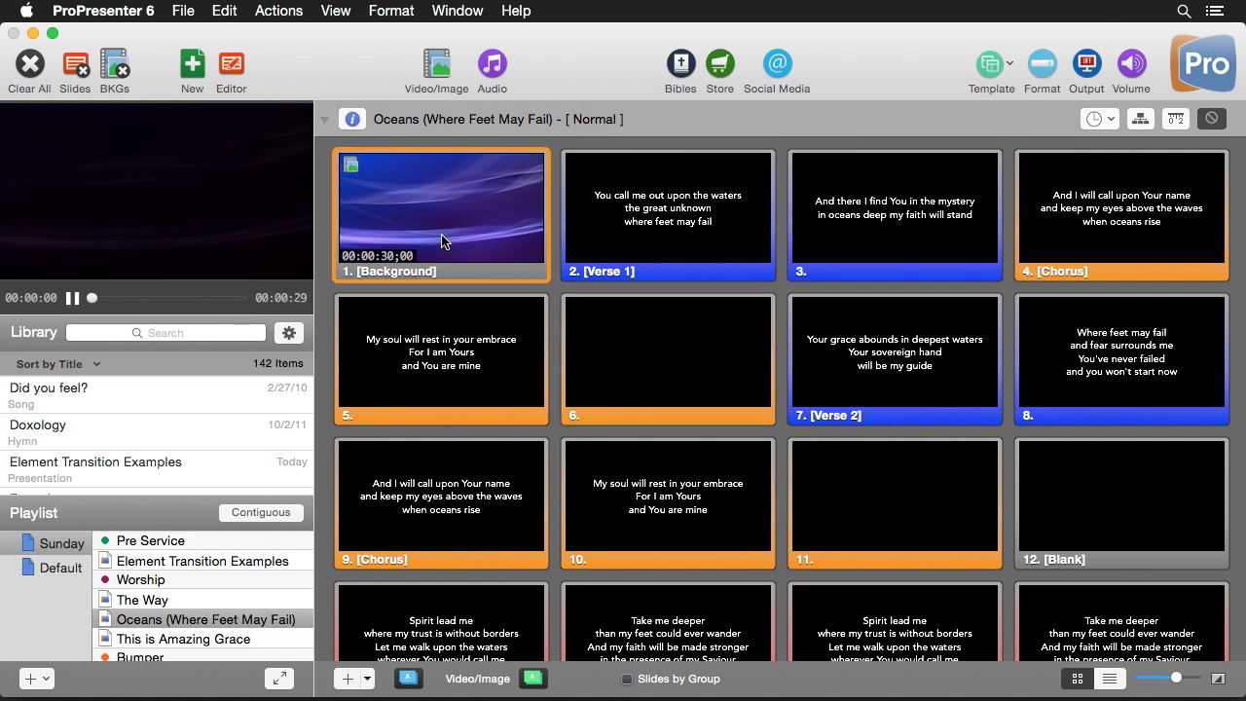
pyautogui.click(75, 302)
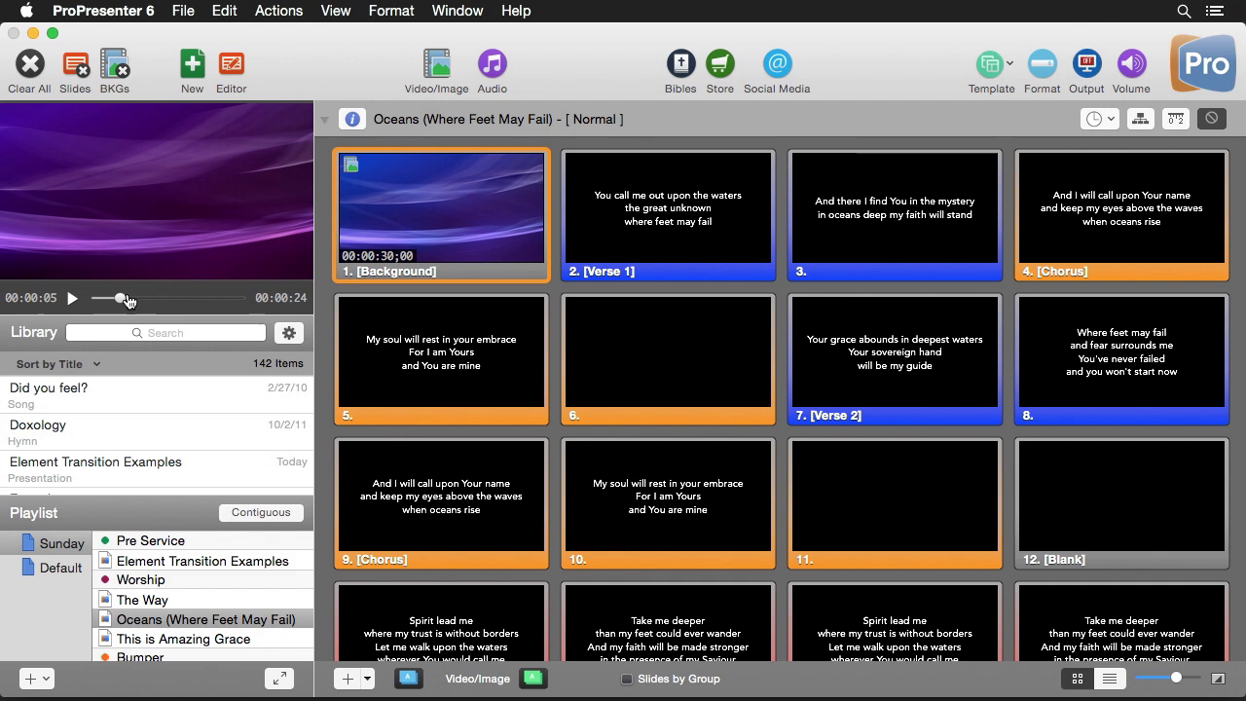
pyautogui.moveTo(129, 301); pyautogui.dragTo(189, 299)
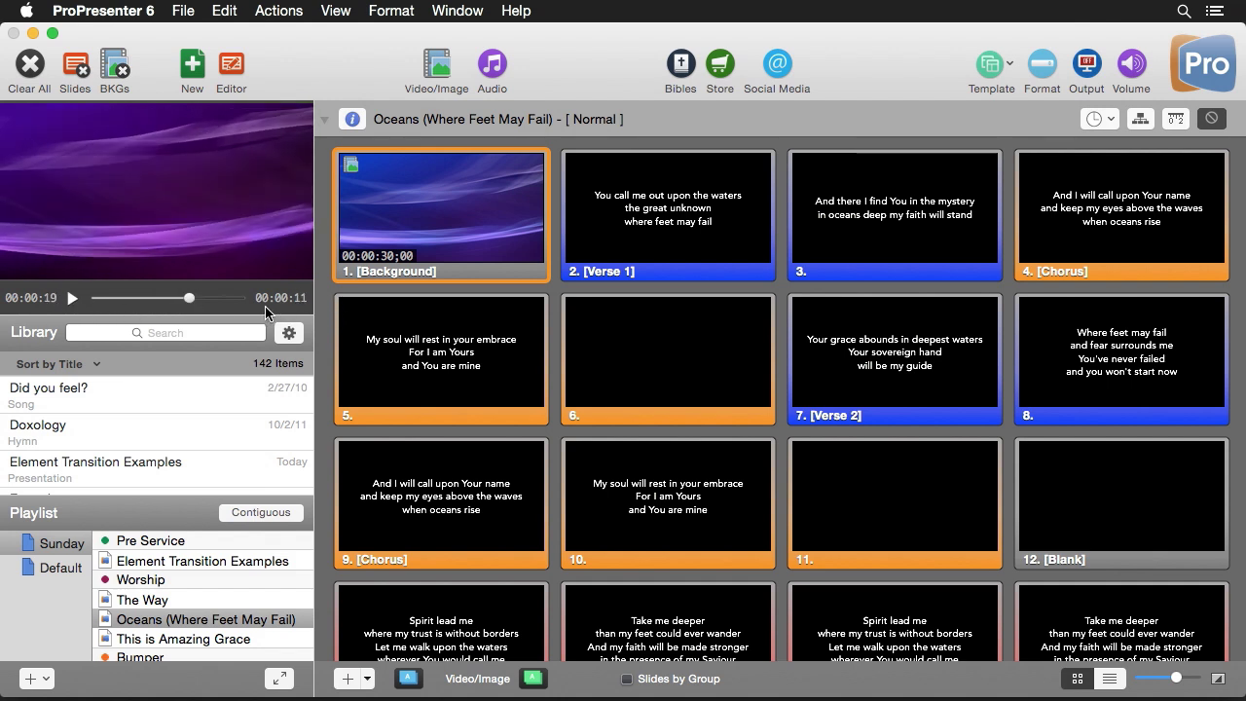
pyautogui.click(42, 76)
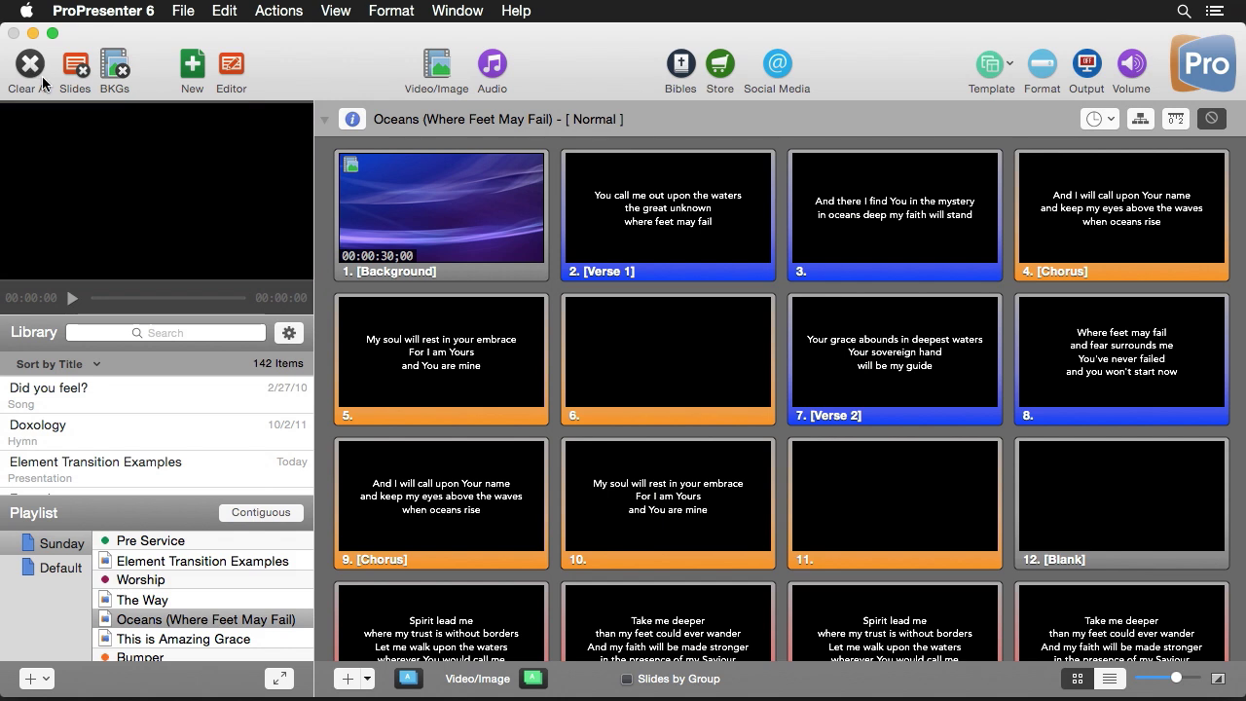
# Step: Adjust the pane dividers so that the preview area is slightly taller and the sidebar slightly wider
pyautogui.moveTo(165, 316); pyautogui.dragTo(165, 378)
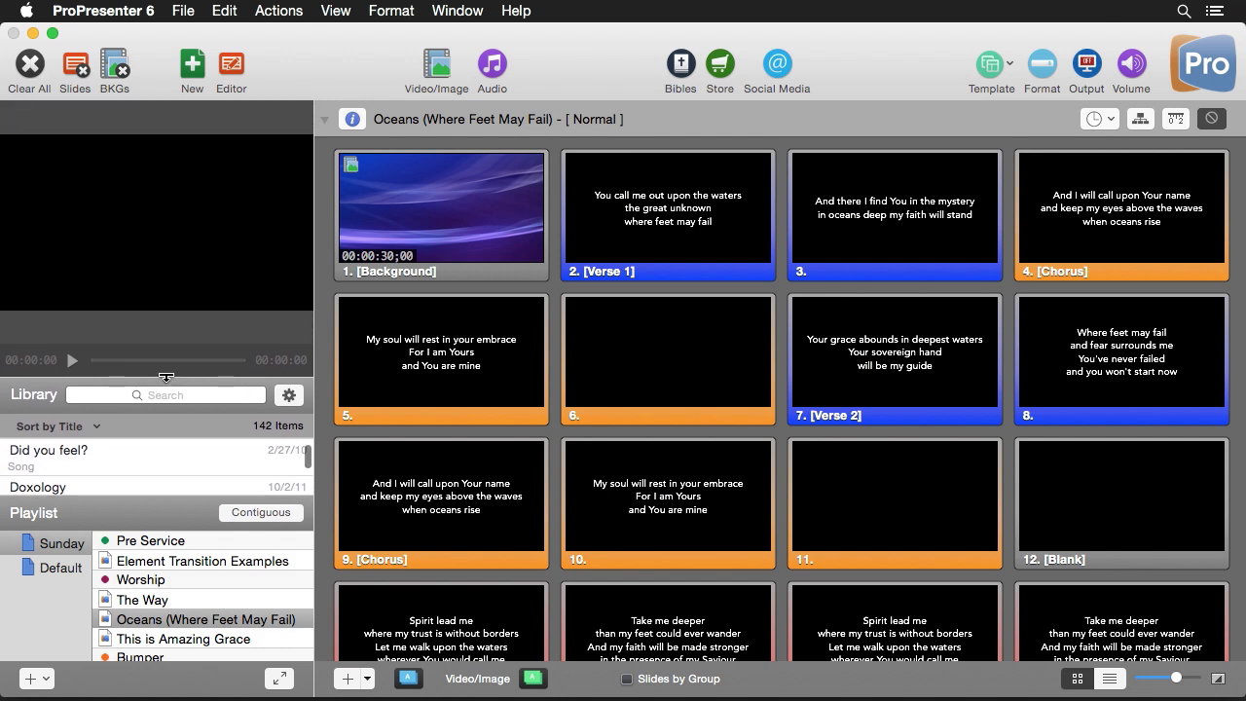
pyautogui.moveTo(313, 312); pyautogui.dragTo(416, 311)
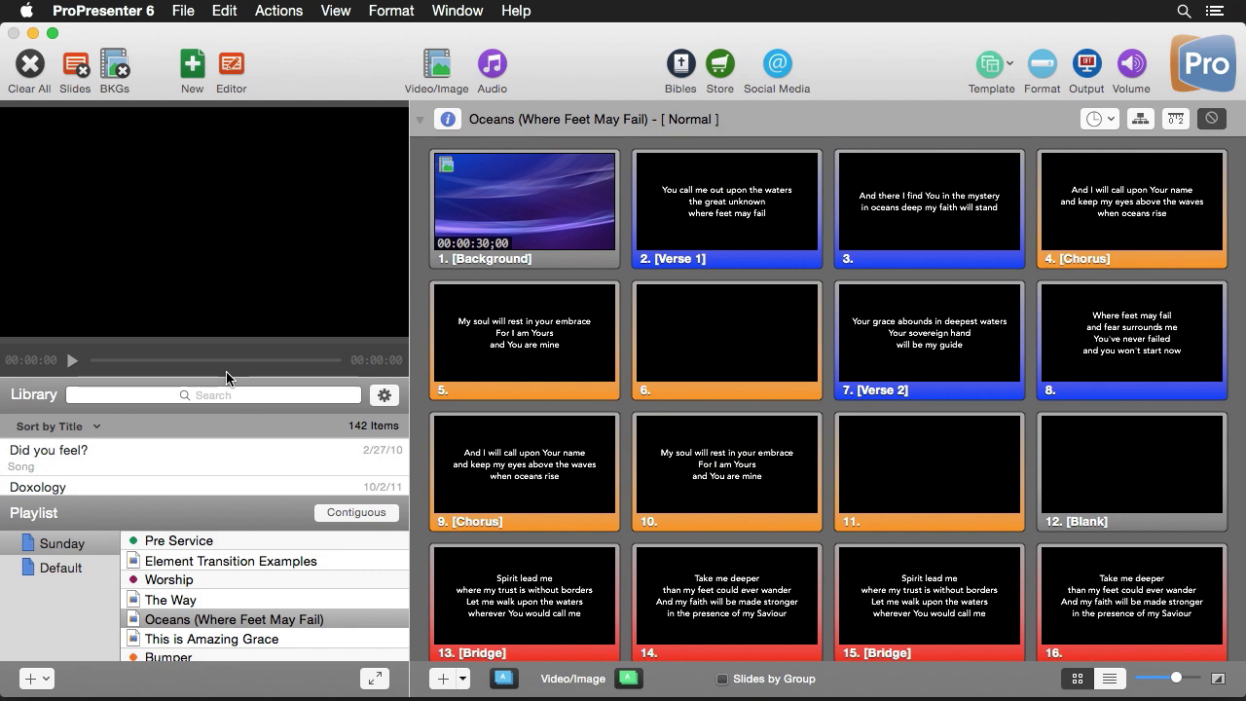
pyautogui.moveTo(226, 378); pyautogui.dragTo(226, 339)
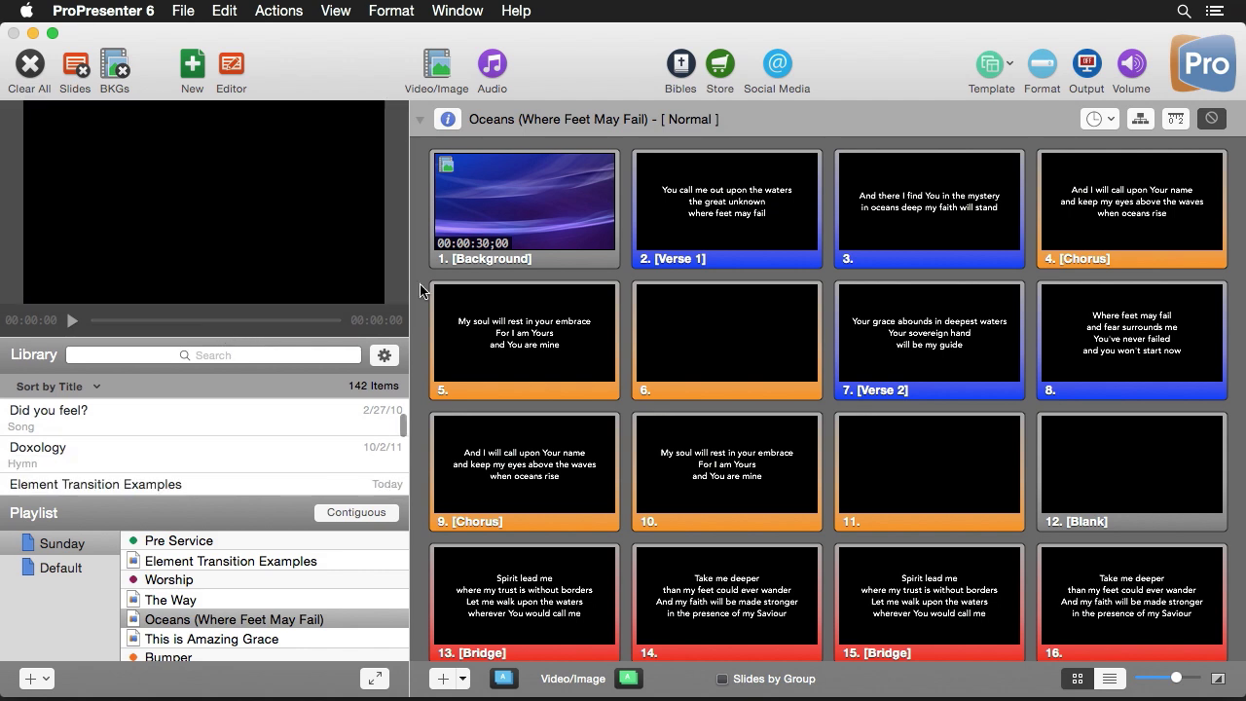
pyautogui.moveTo(408, 289); pyautogui.dragTo(355, 288)
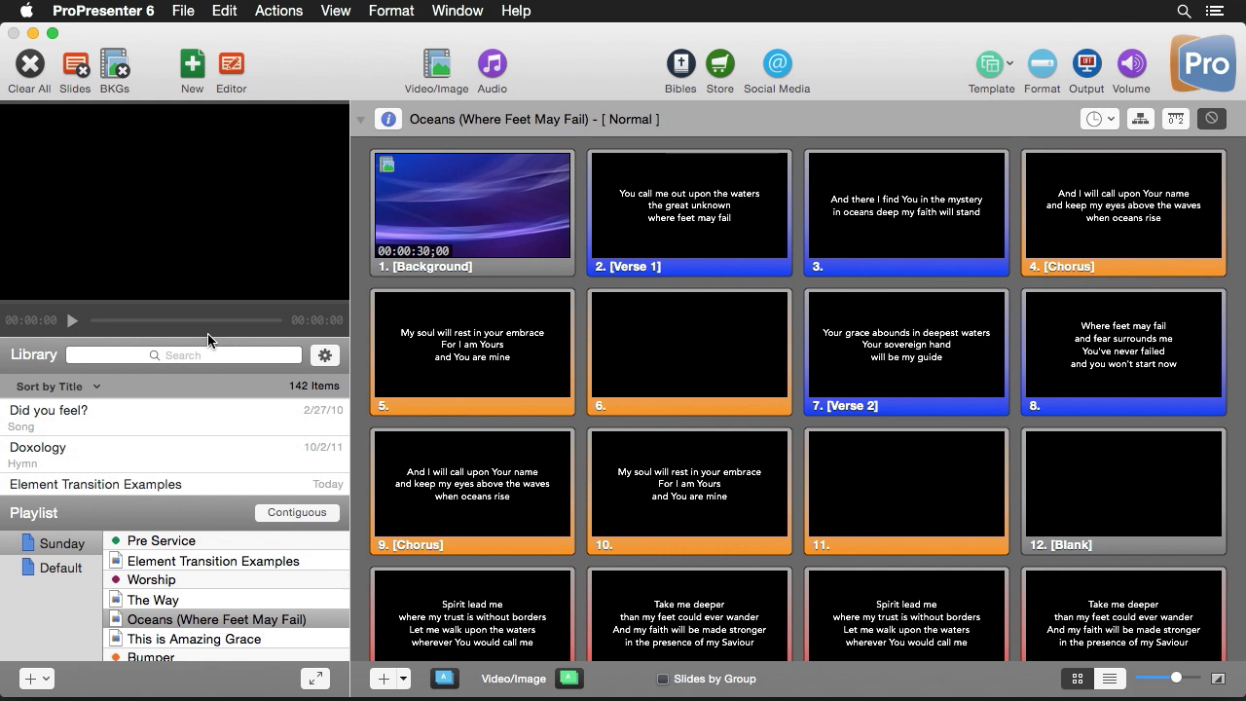
# Step: Inspect the library search options, view the category filters without changing All, and toggle Show Detailed Rows off and back on
pyautogui.click(193, 355)
pyautogui.click(327, 359)
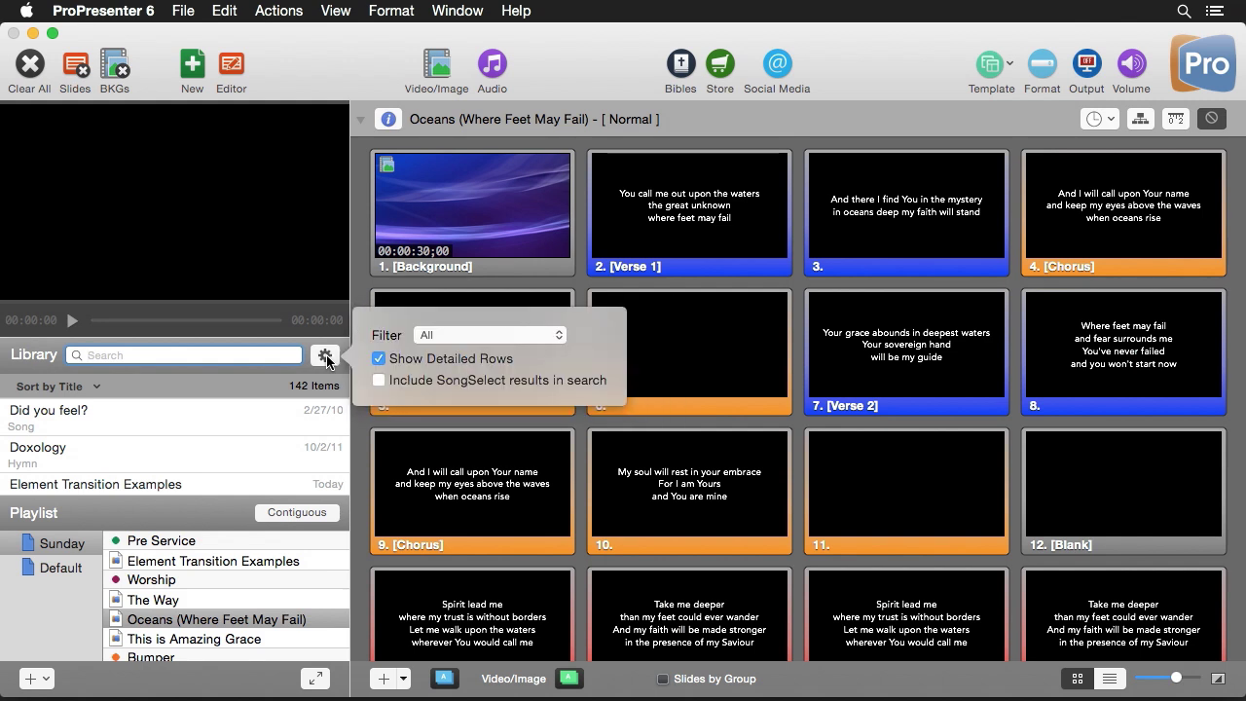
pyautogui.click(468, 339)
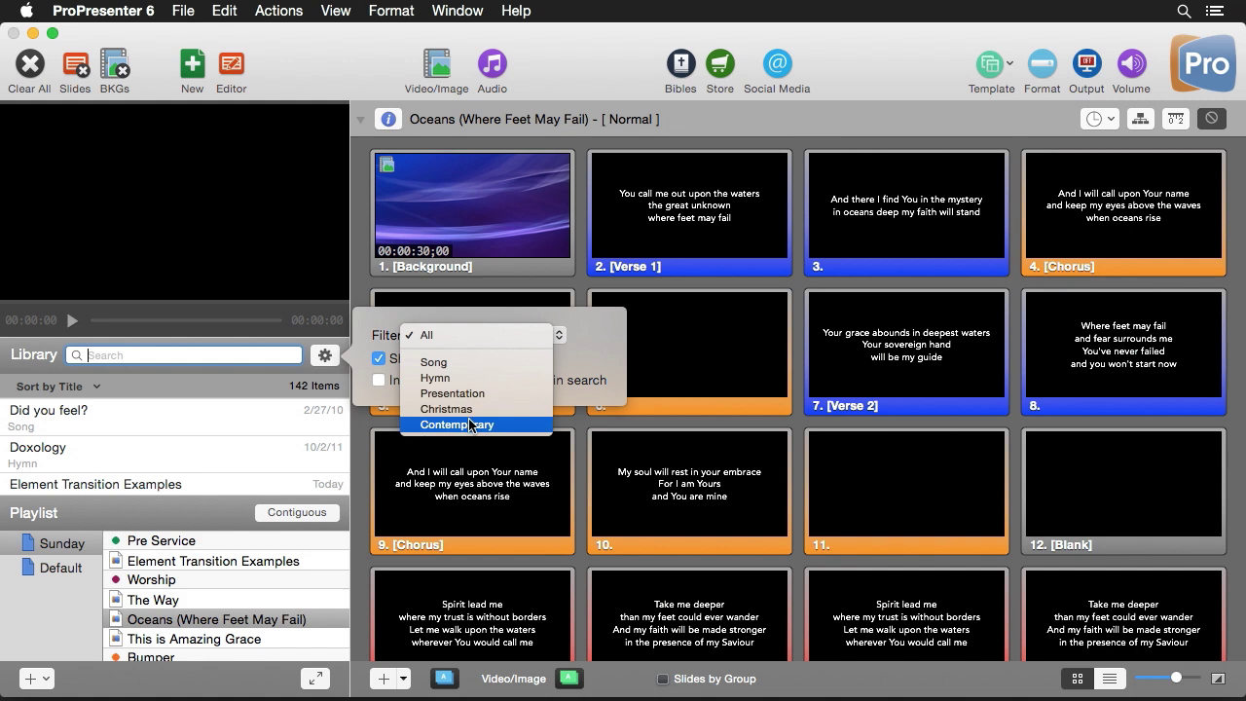
pyautogui.click(585, 343)
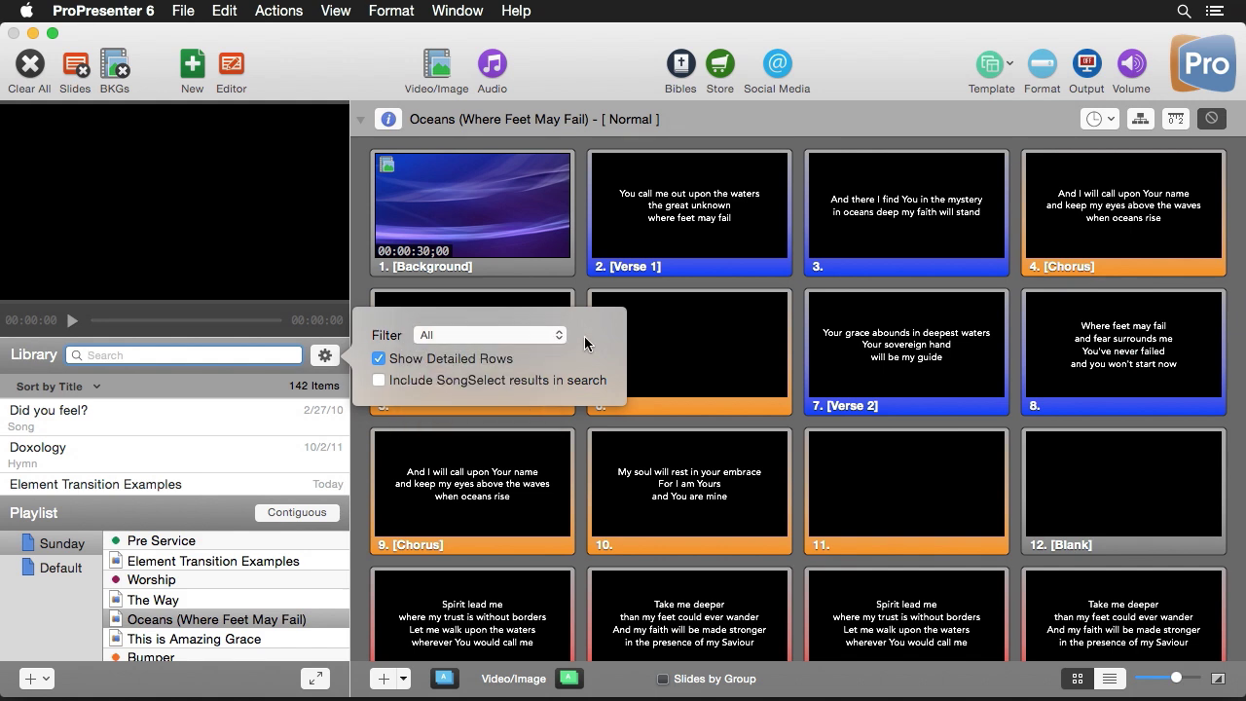
pyautogui.click(403, 359)
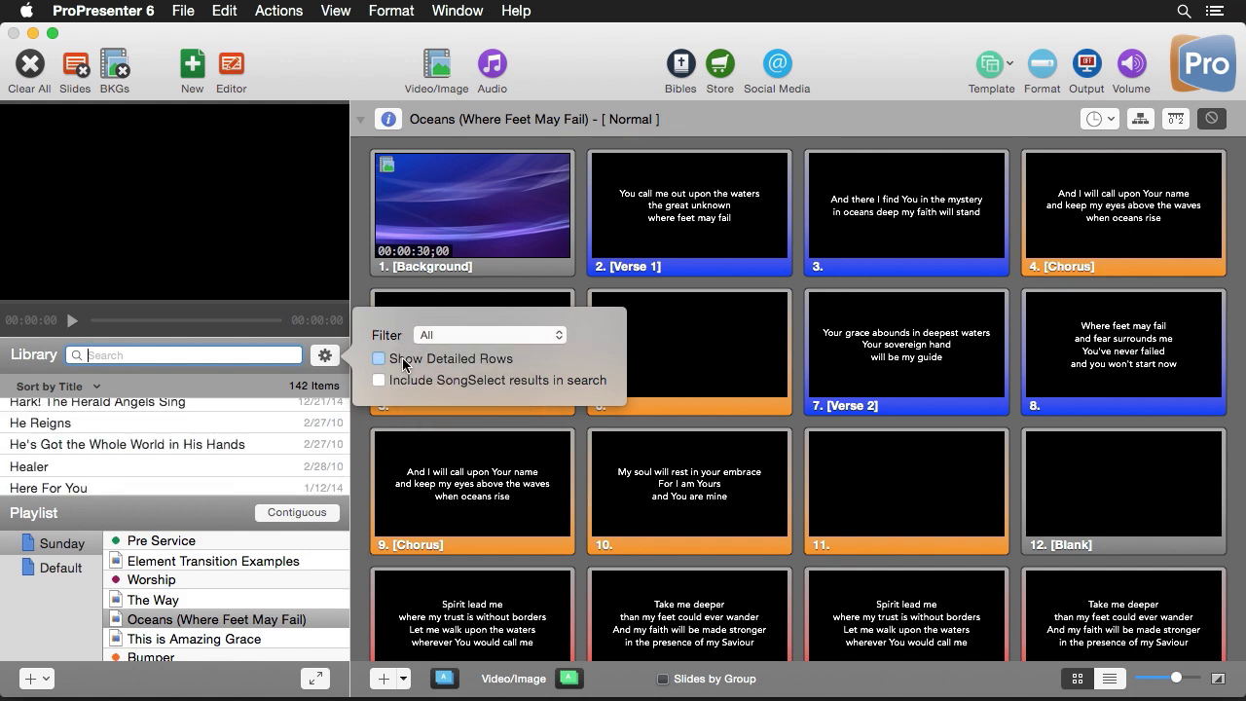
pyautogui.click(401, 359)
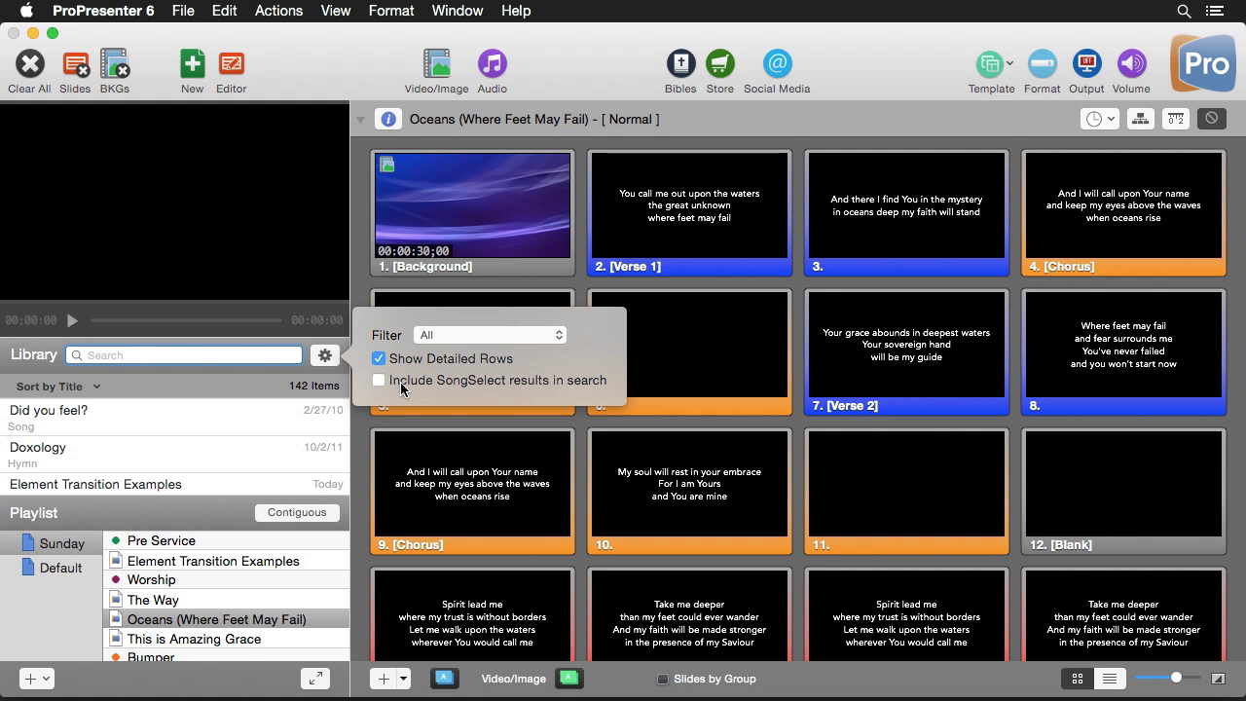
pyautogui.click(327, 359)
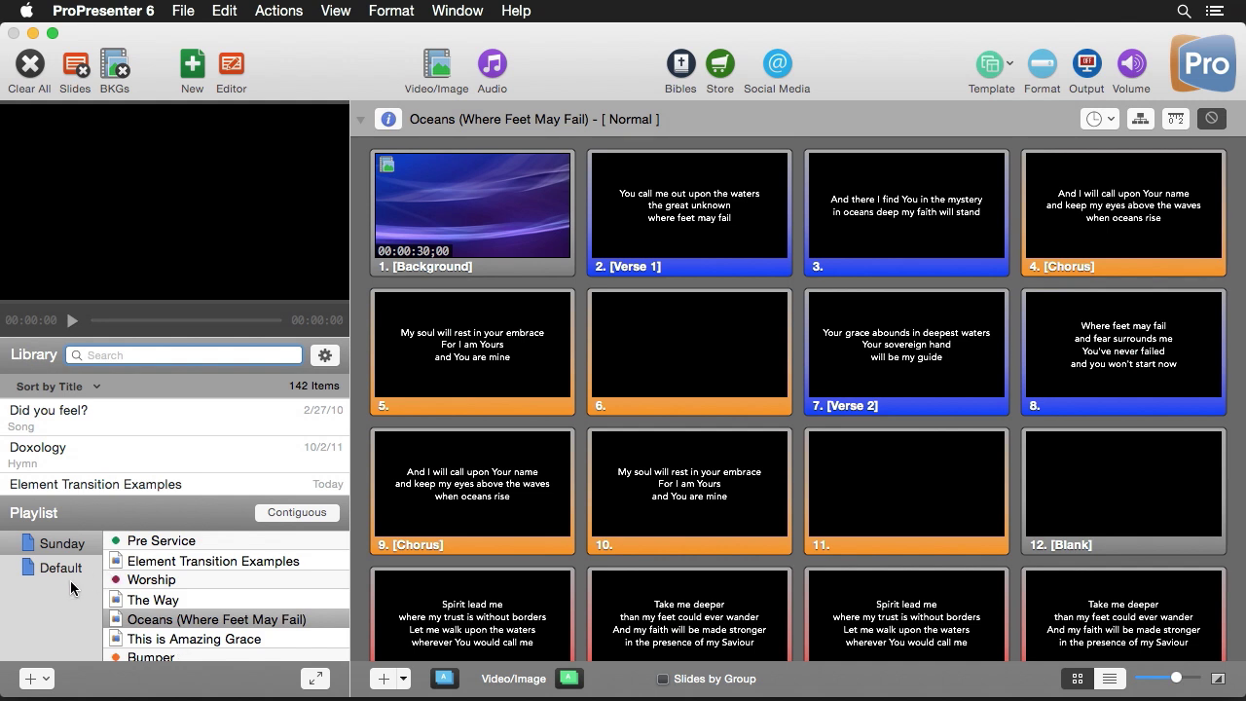
# Step: View the playlist's add options without choosing one, and expand the Sunday playlist over the library and restore it
pyautogui.click(34, 678)
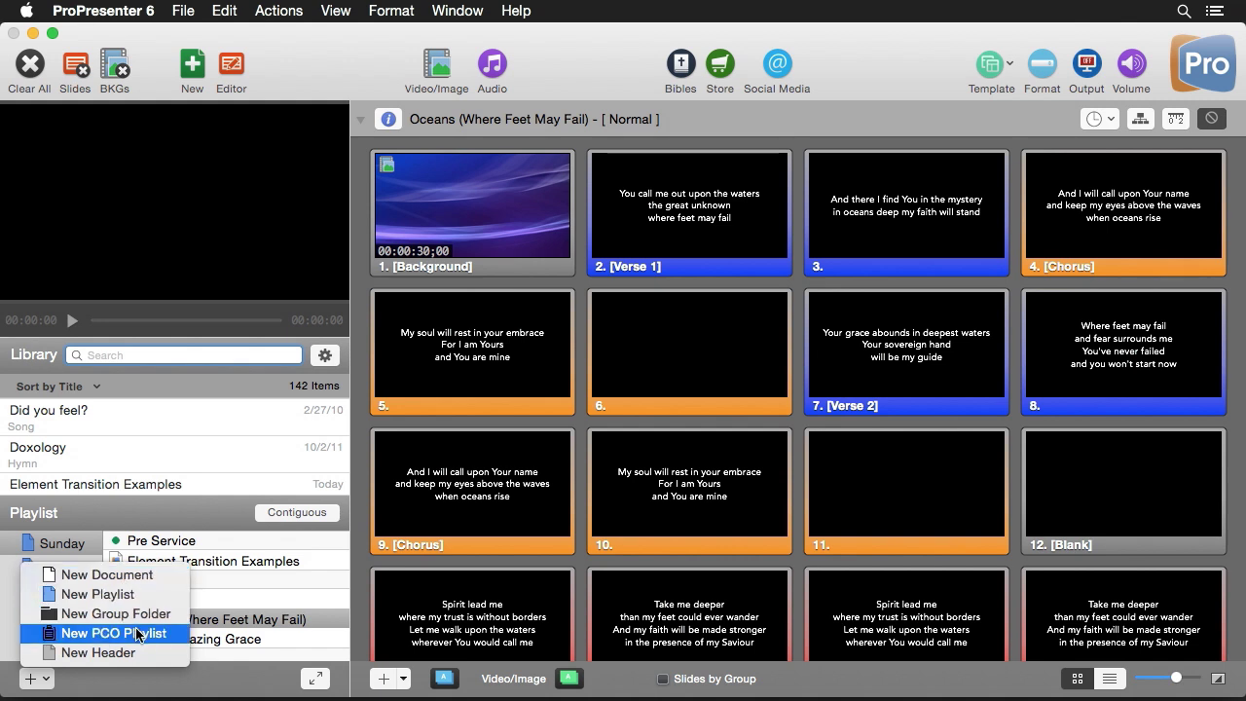
pyautogui.click(128, 681)
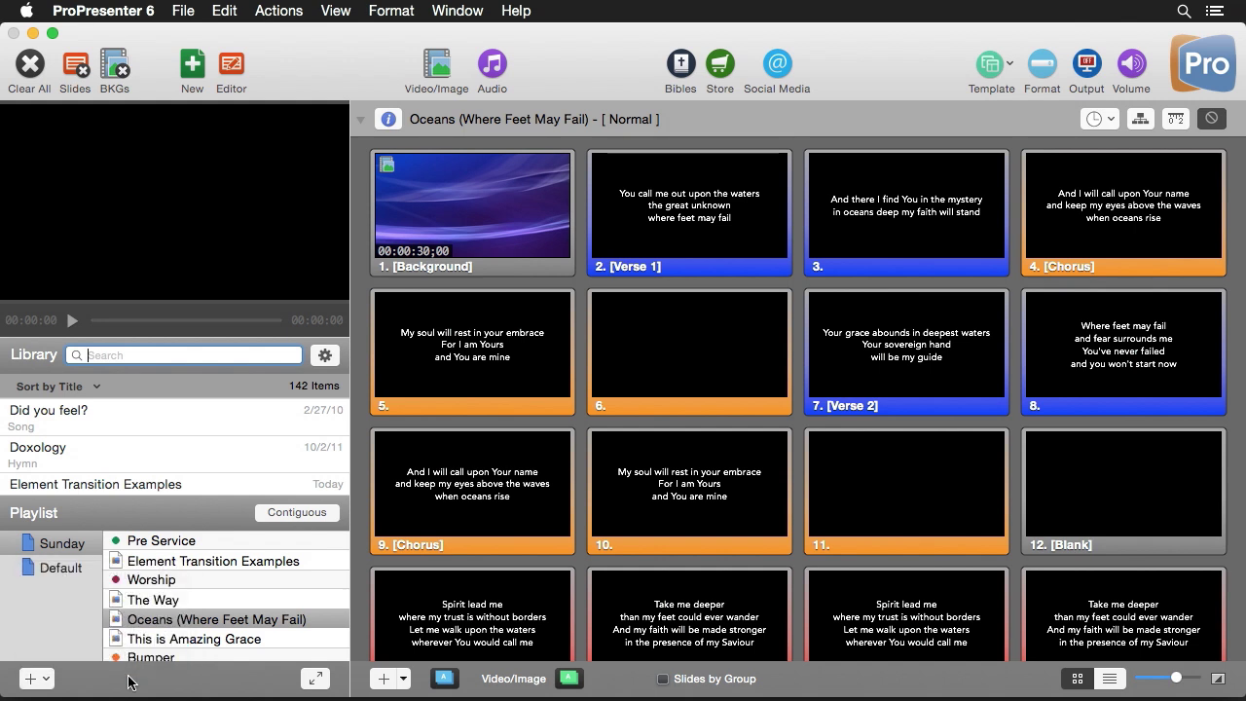
pyautogui.click(315, 678)
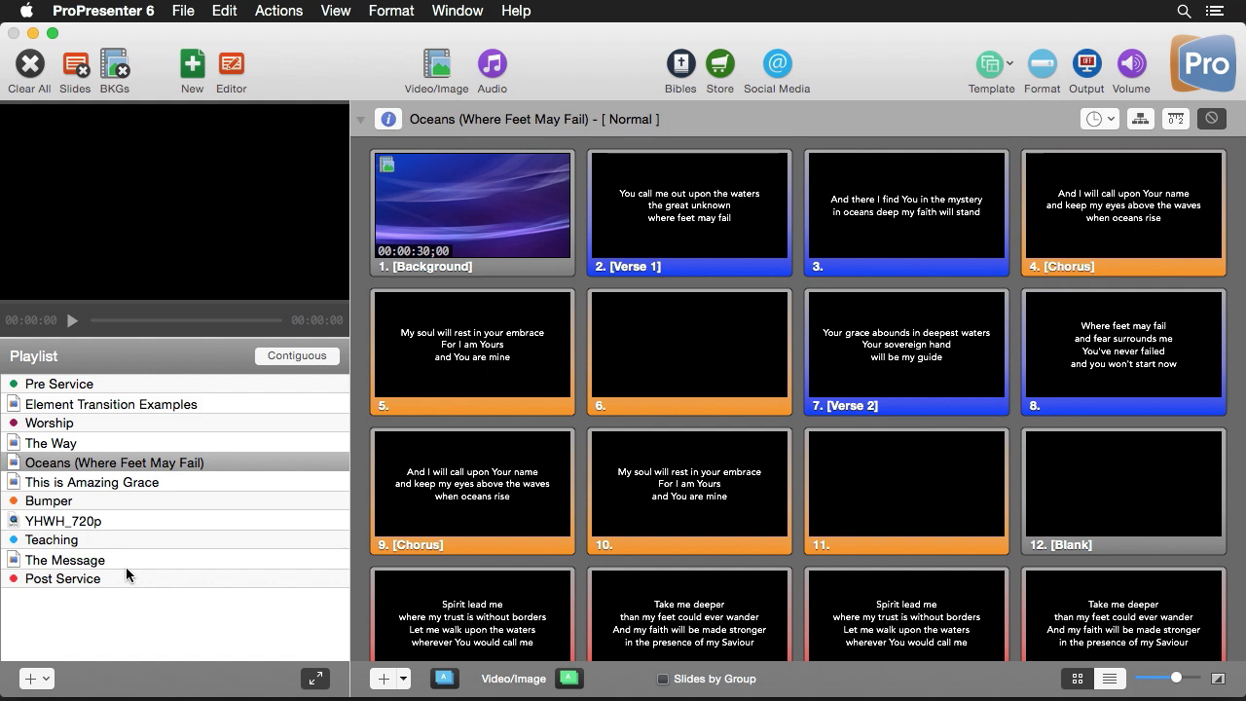
pyautogui.click(315, 678)
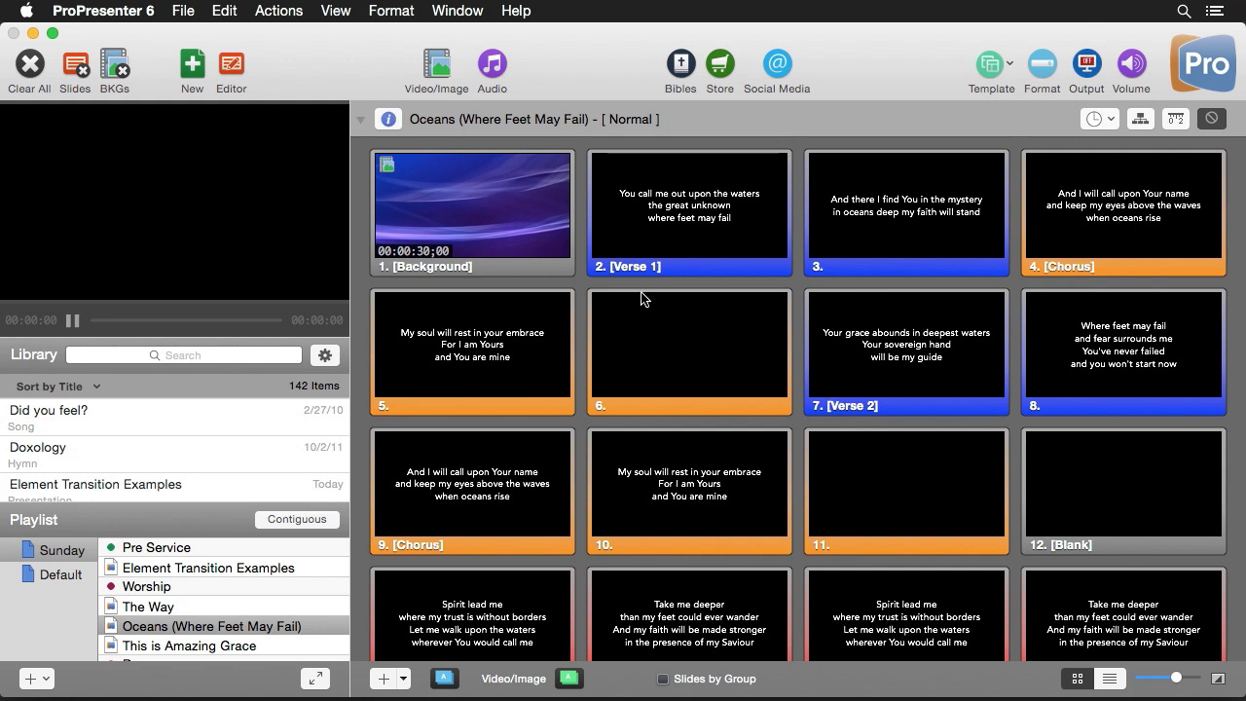
# Step: Send slide 2 [Verse 1] live, and step forward and back through the slides to reach slide 4 [Chorus]
pyautogui.click(667, 218)
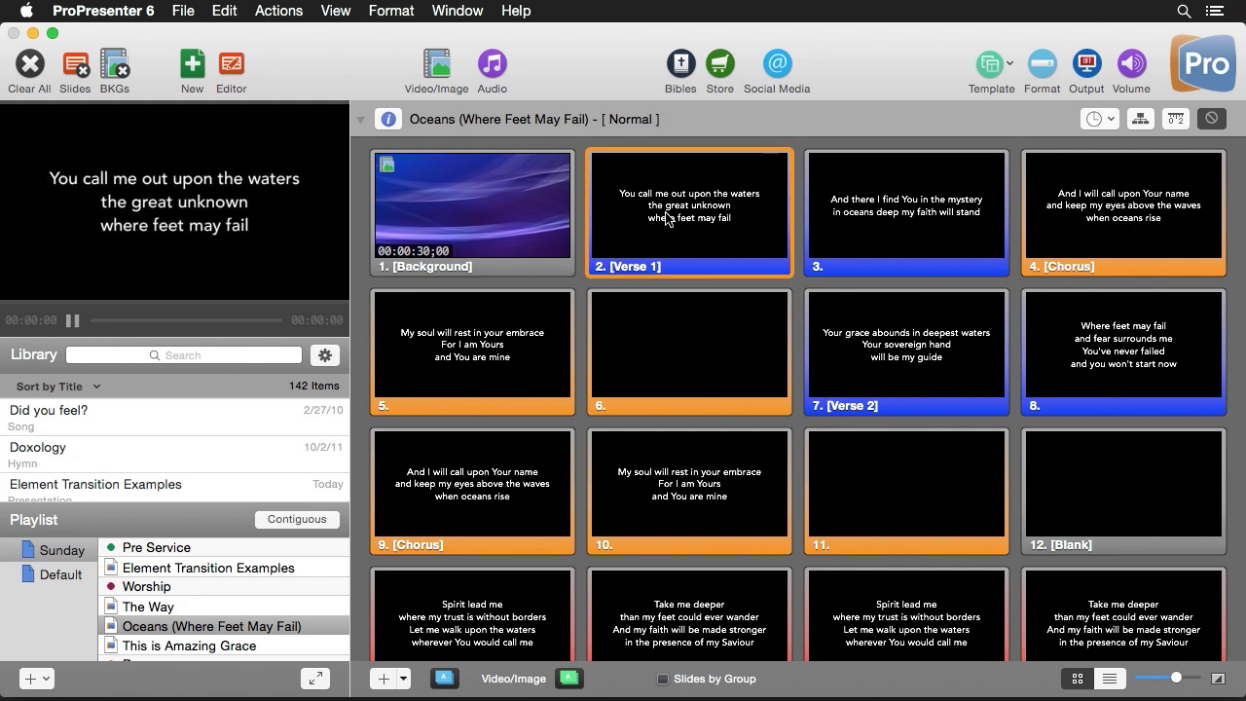
pyautogui.press('Right')
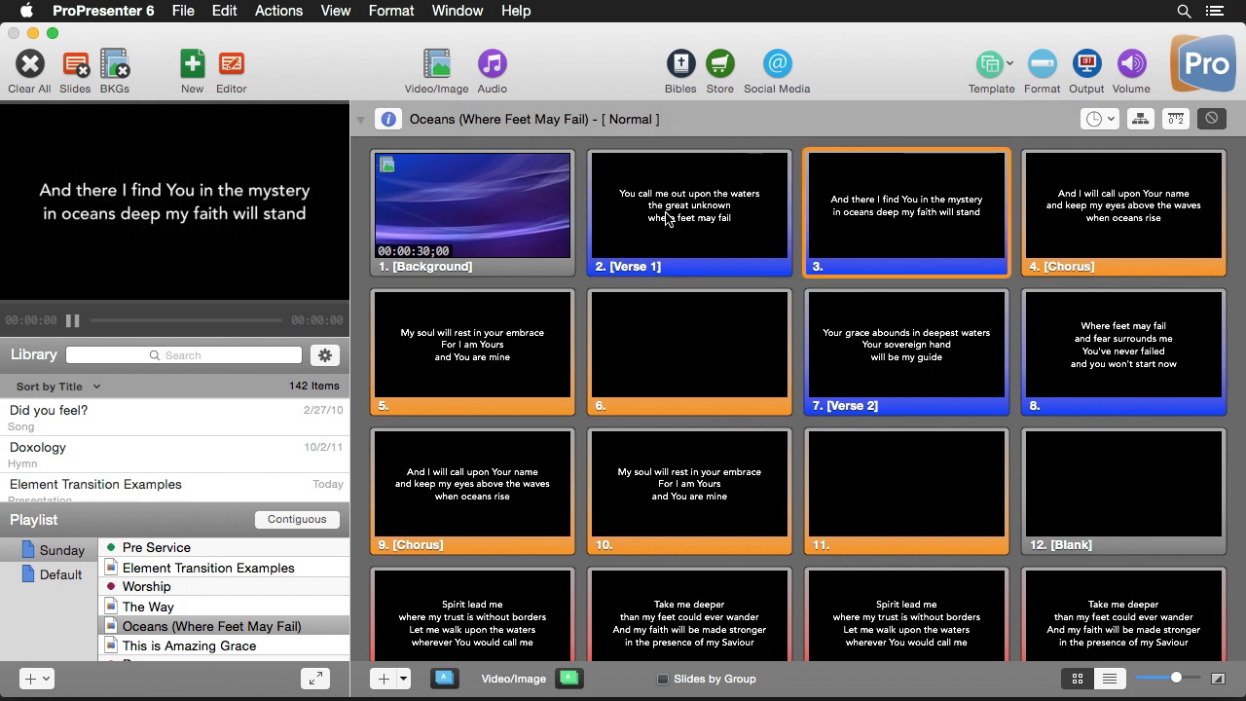
pyautogui.press('Left')
pyautogui.press('Right')
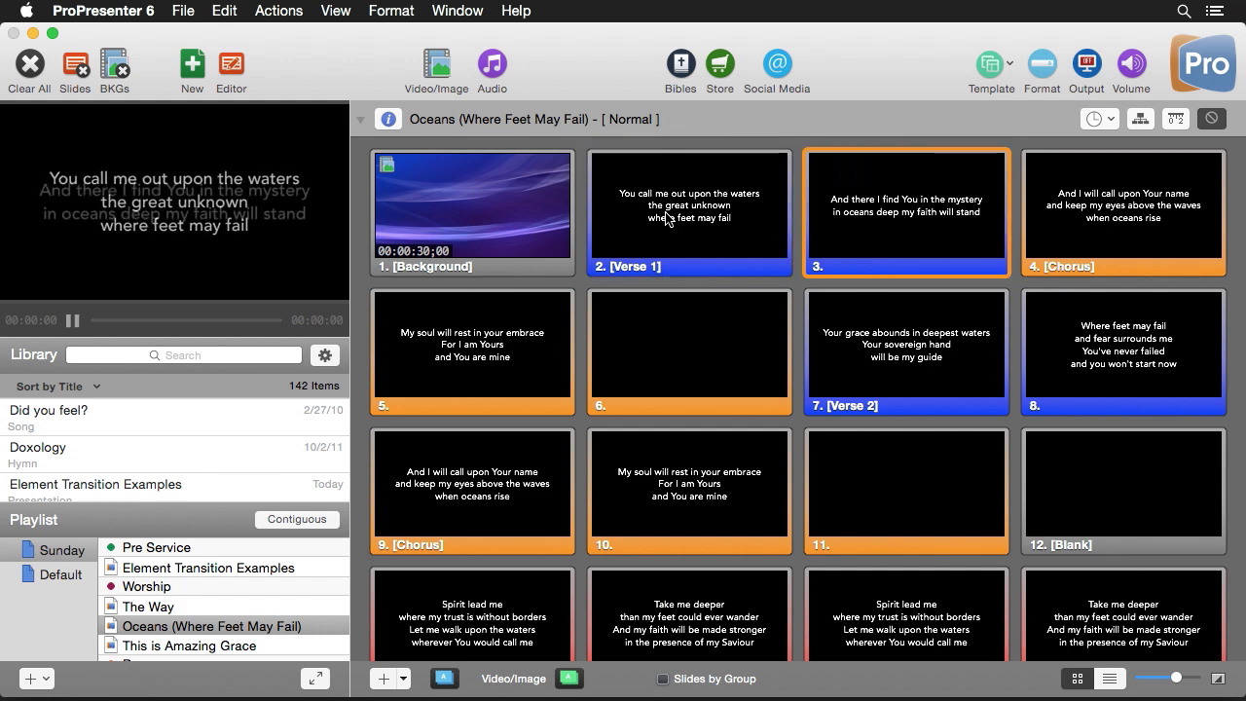
pyautogui.press('Right')
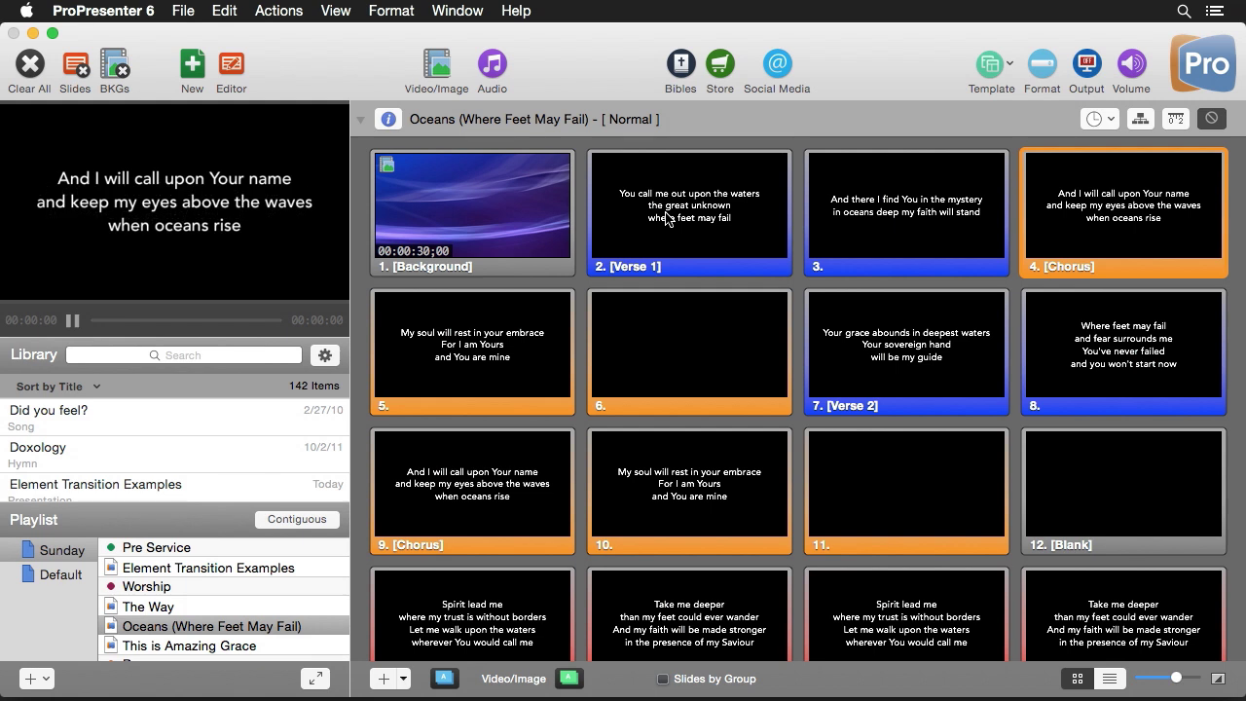
# Step: Move through the neighbouring playlist items to The Way and return to Oceans (Where Feet May Fail)
pyautogui.press('Down')
pyautogui.press('Up')
pyautogui.press('Up')
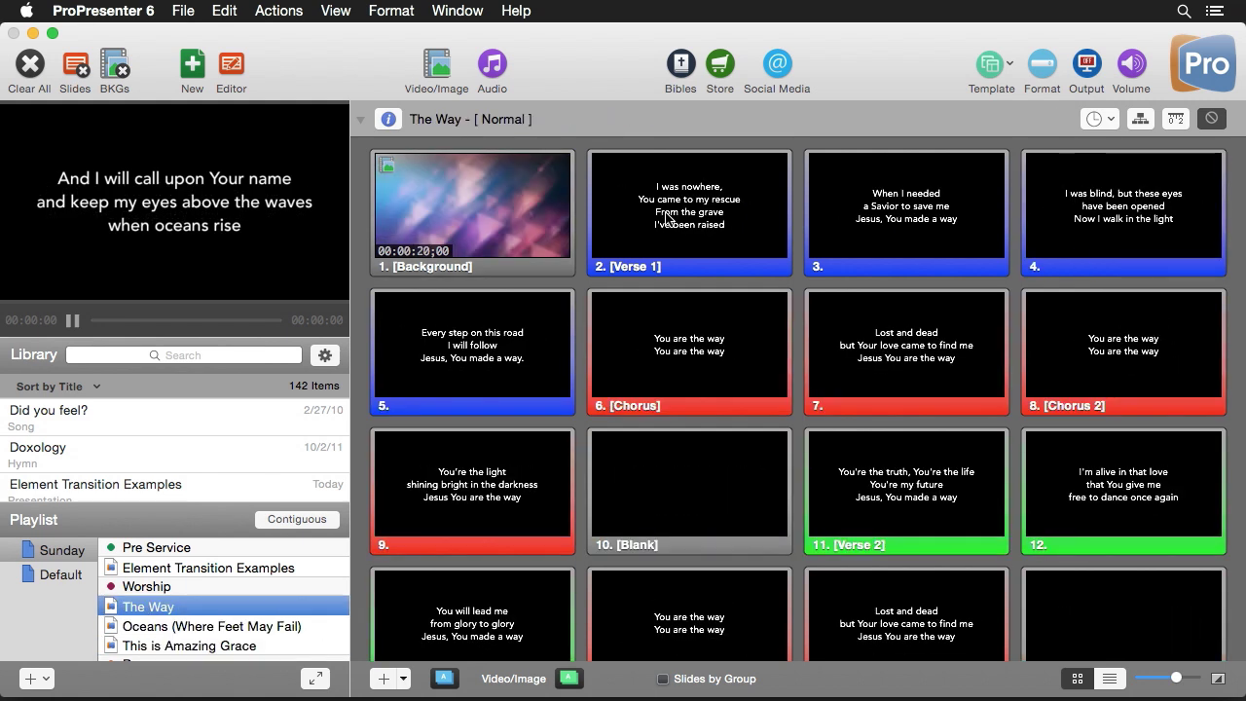
pyautogui.press('Down')
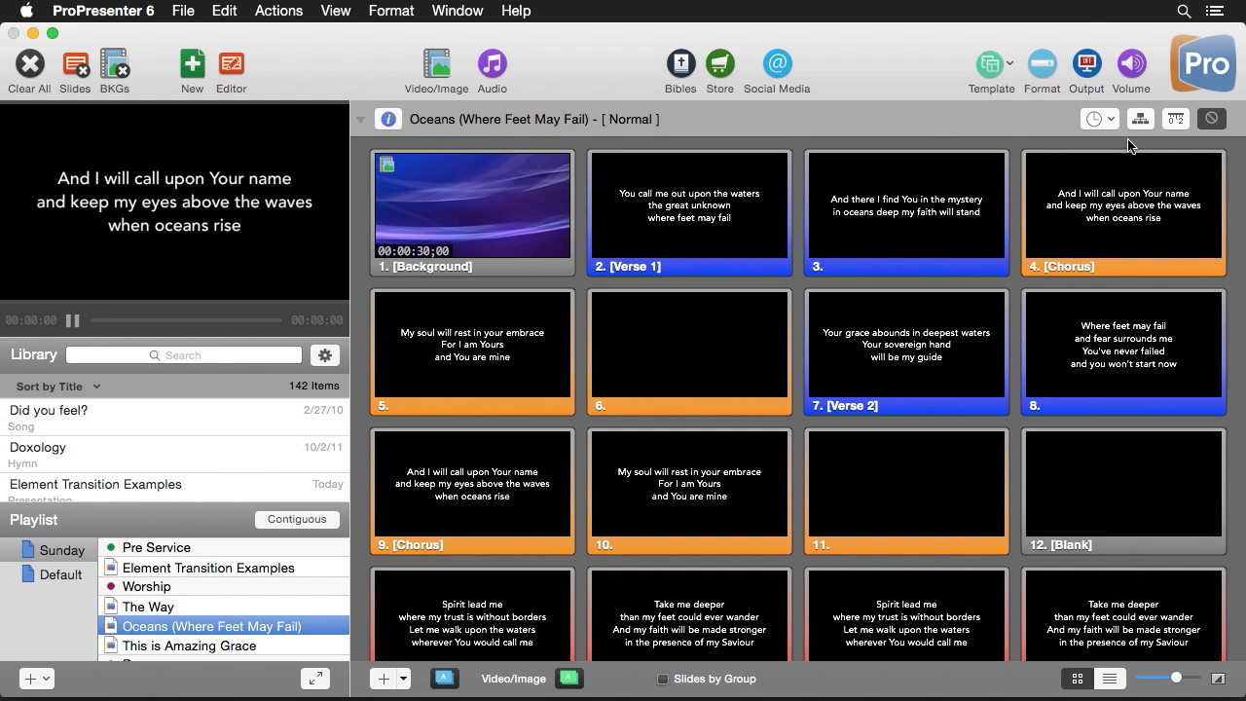
# Step: Set the category of Oceans (Where Feet May Fail) to Song in its presentation info, and hide the info again
pyautogui.click(386, 121)
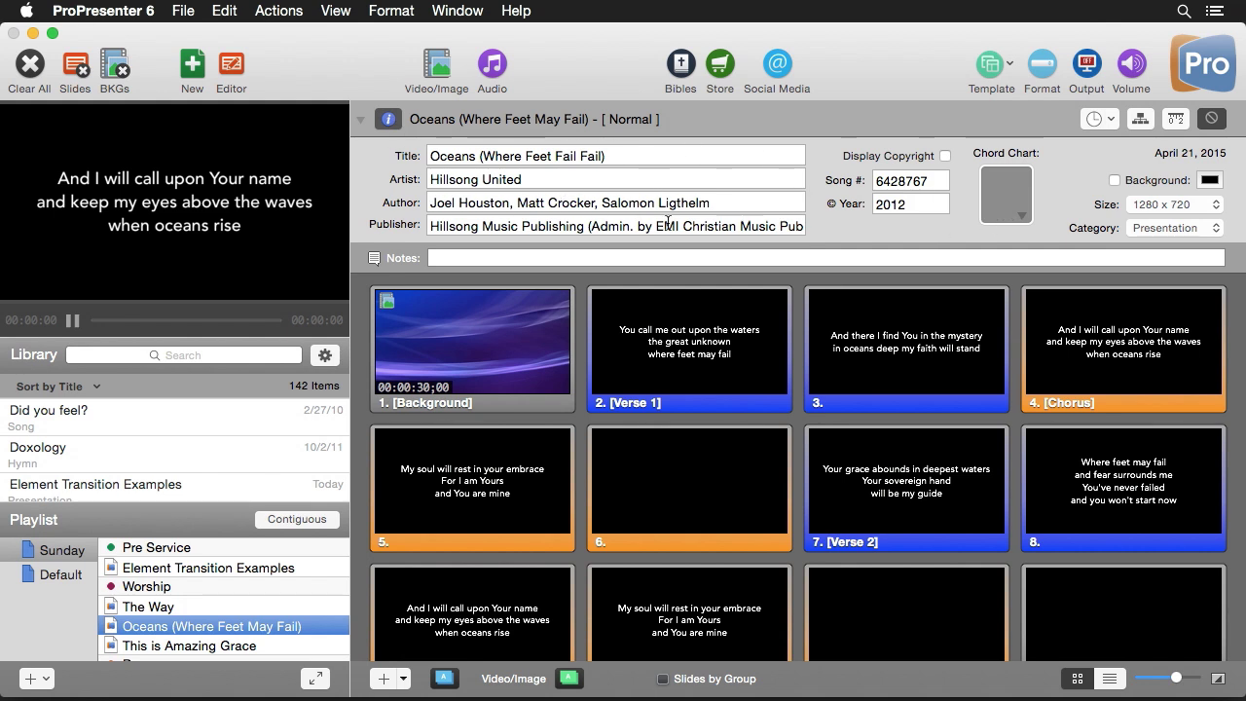
pyautogui.click(1159, 226)
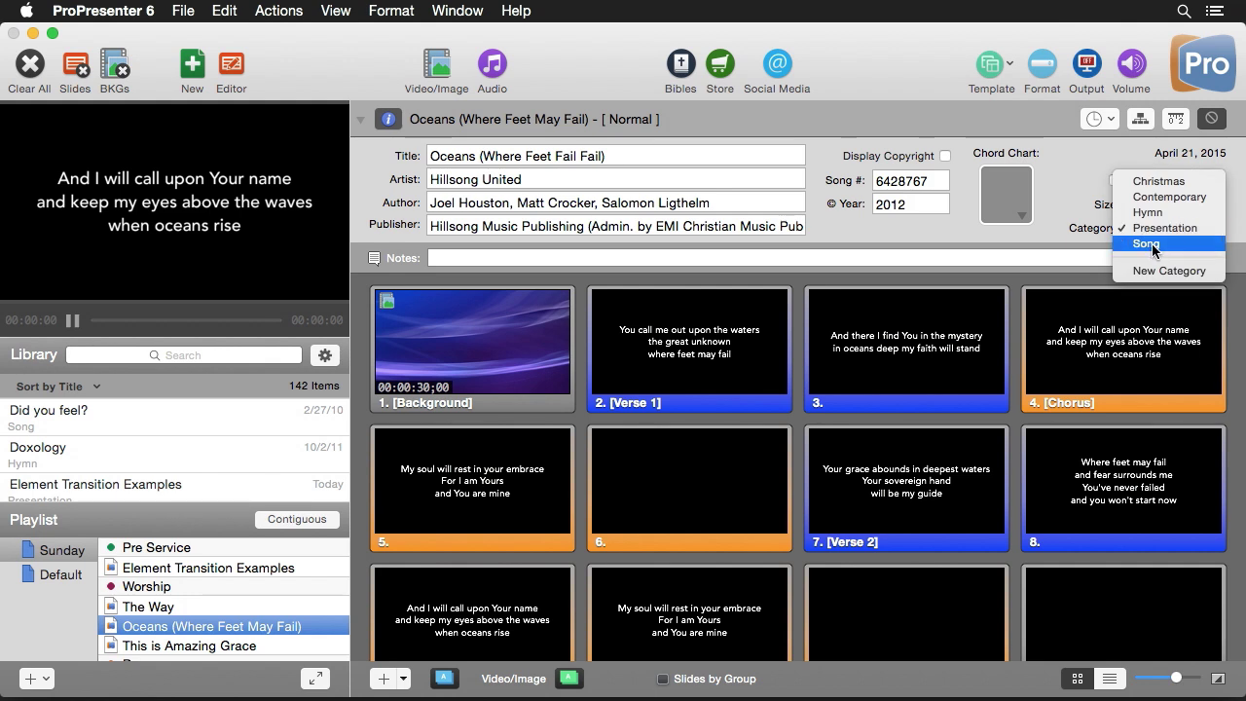
pyautogui.click(1153, 245)
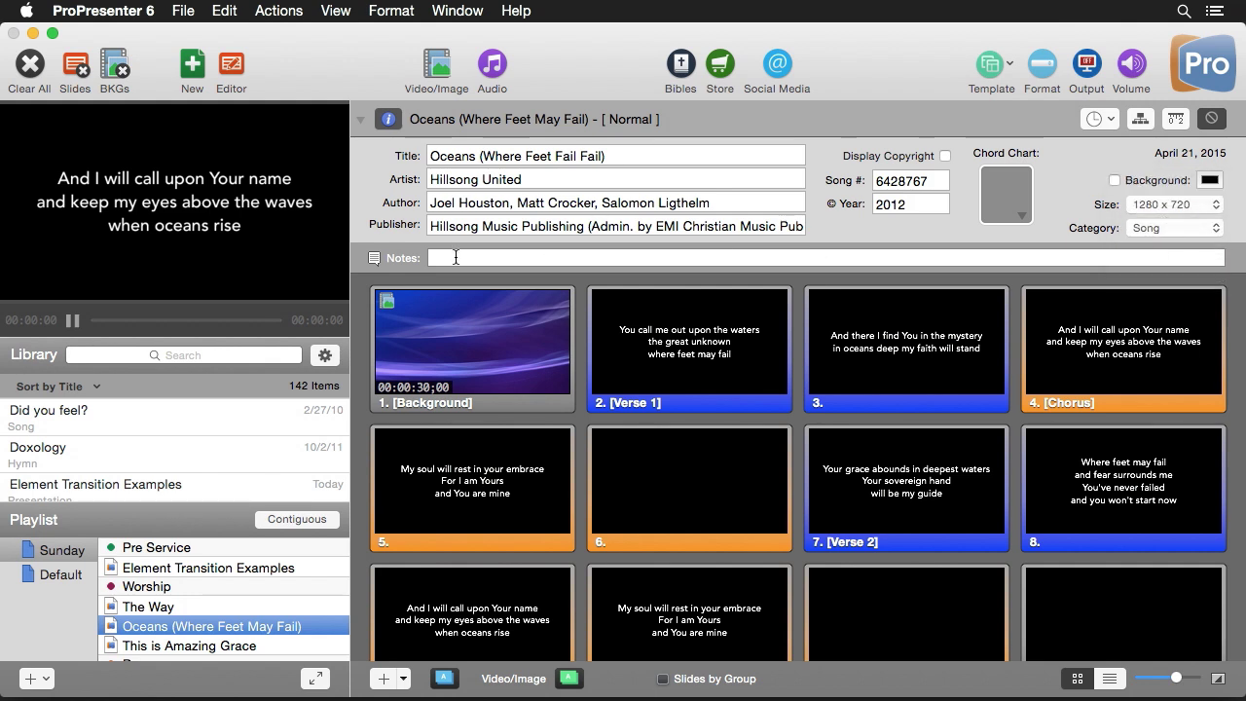
pyautogui.click(388, 119)
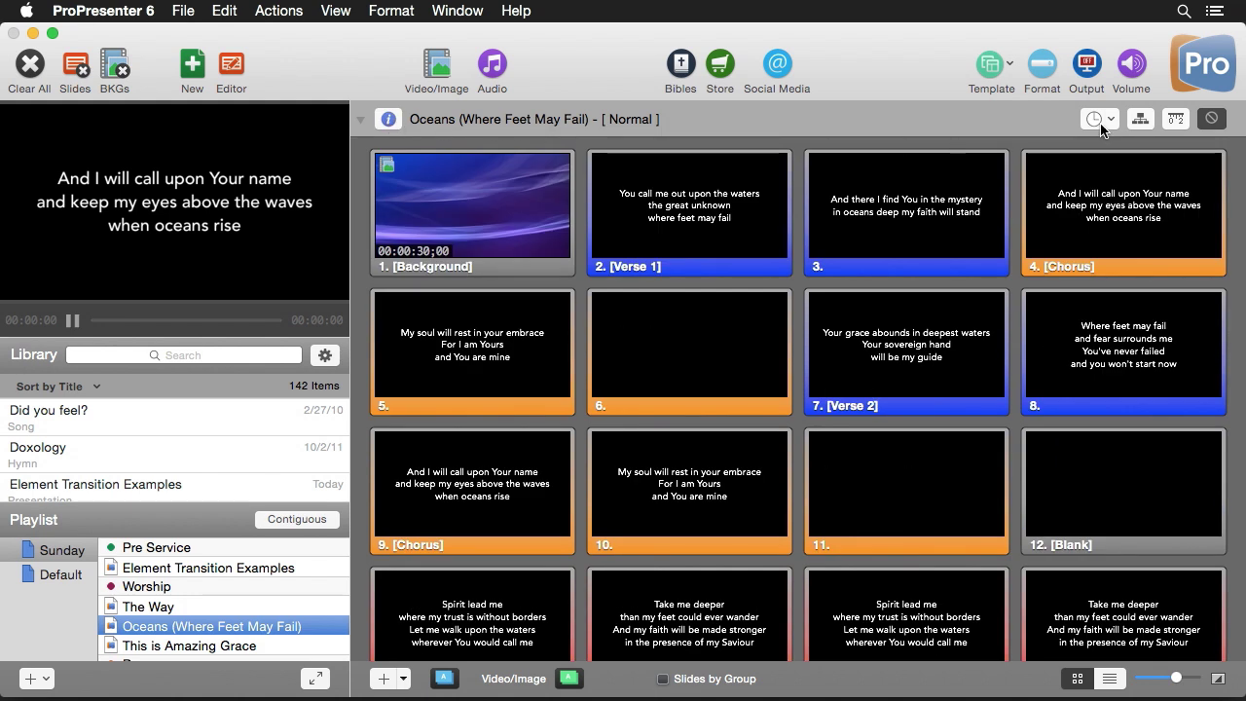
# Step: View the Oceans presentation's transition choices, timeline and arrangement in turn without changing them, closing each one
pyautogui.click(1212, 119)
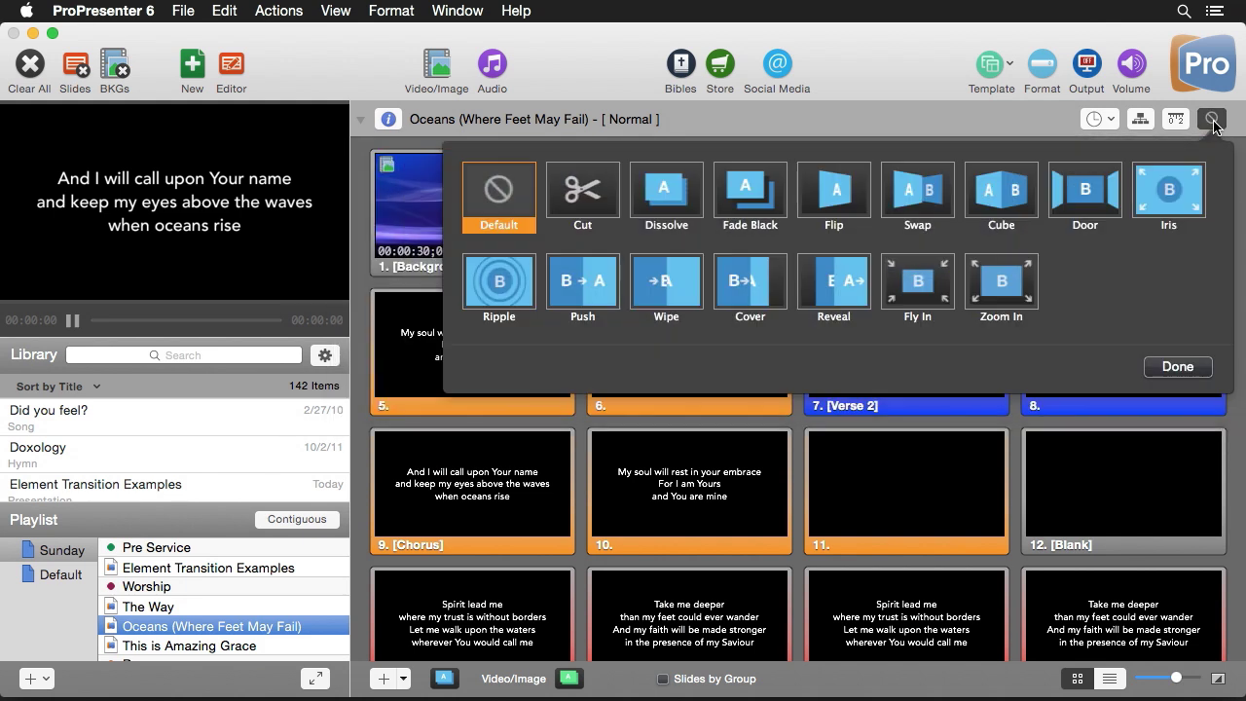
pyautogui.click(1211, 119)
pyautogui.click(1176, 120)
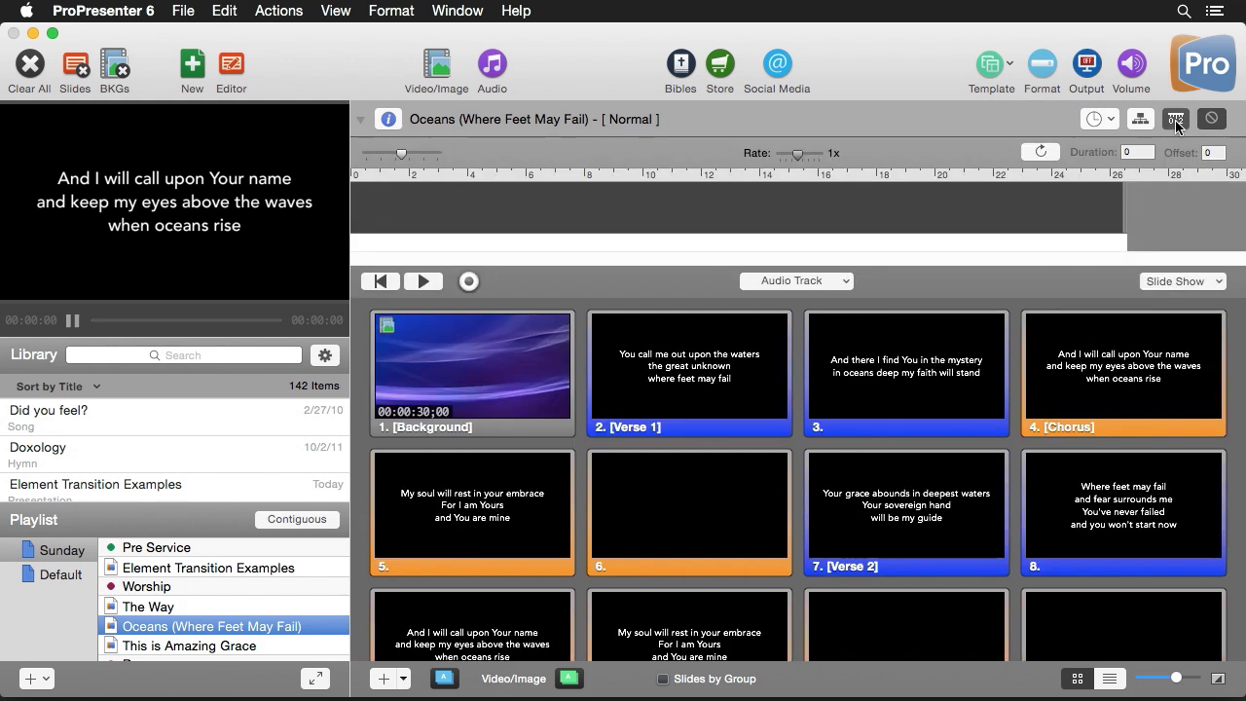
pyautogui.click(1175, 120)
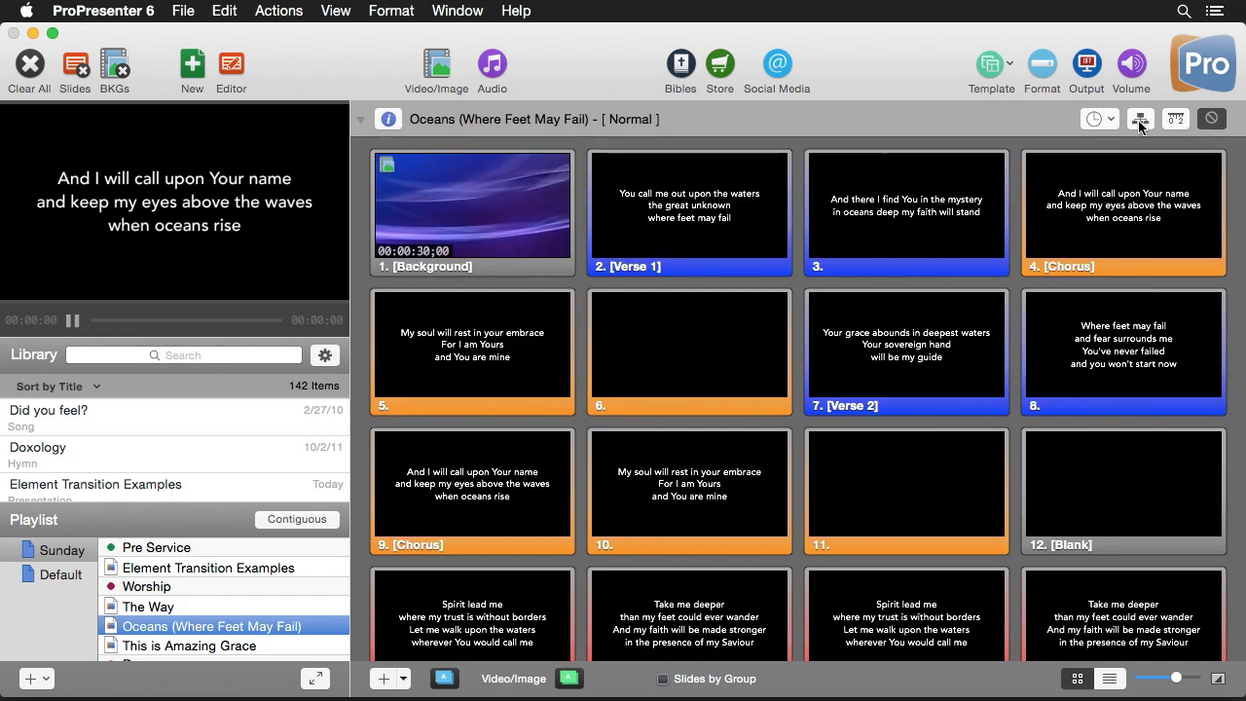
pyautogui.click(1140, 120)
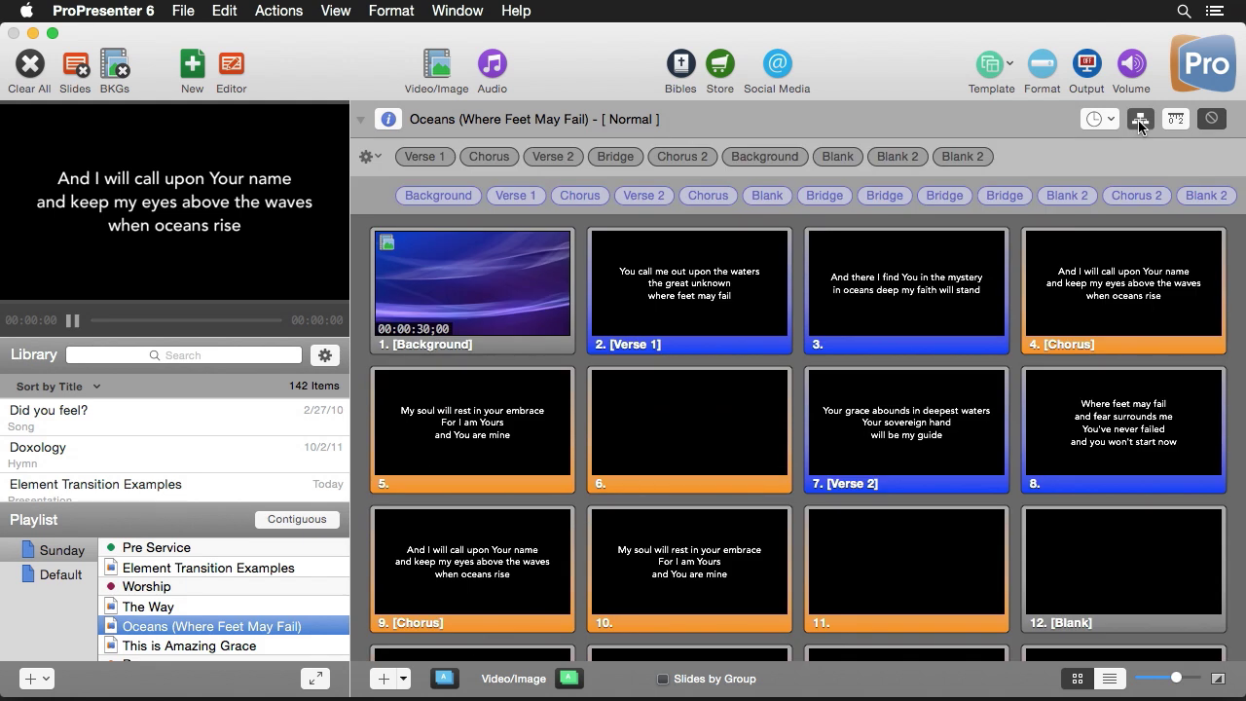
pyautogui.click(1139, 120)
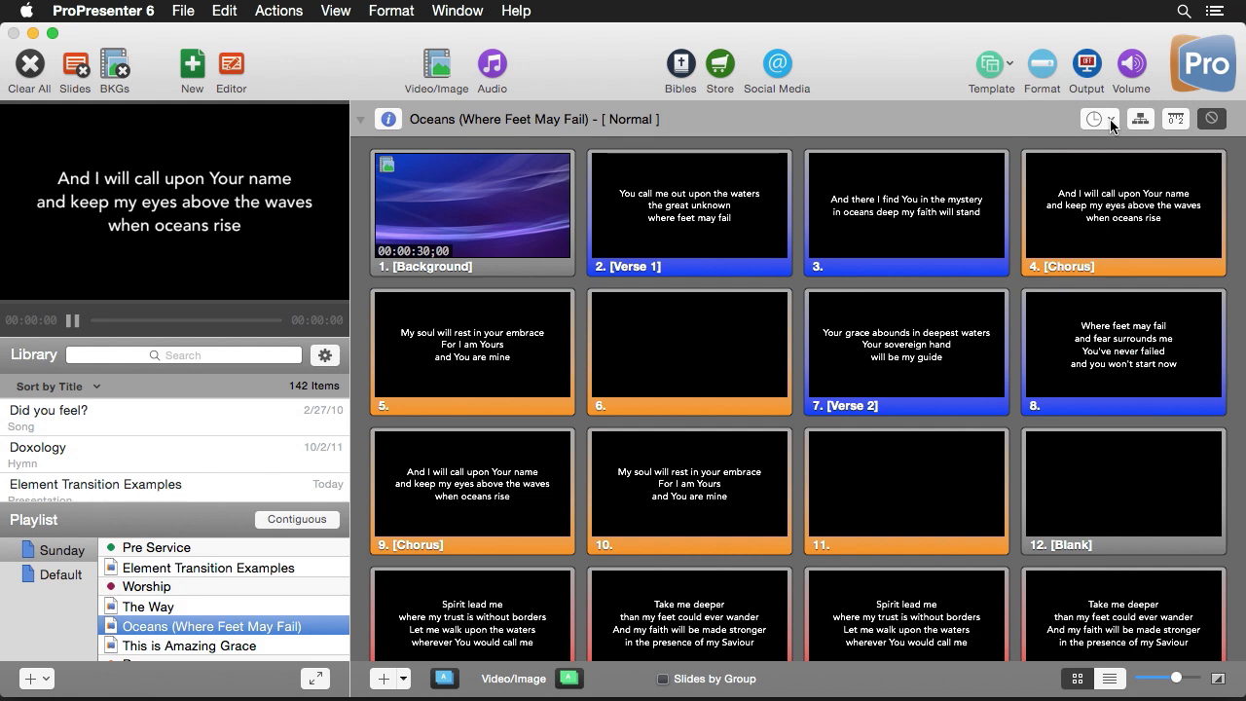
# Step: Apply a timer value of 1 to all slides of Oceans, and remove all the timers again
pyautogui.click(1110, 119)
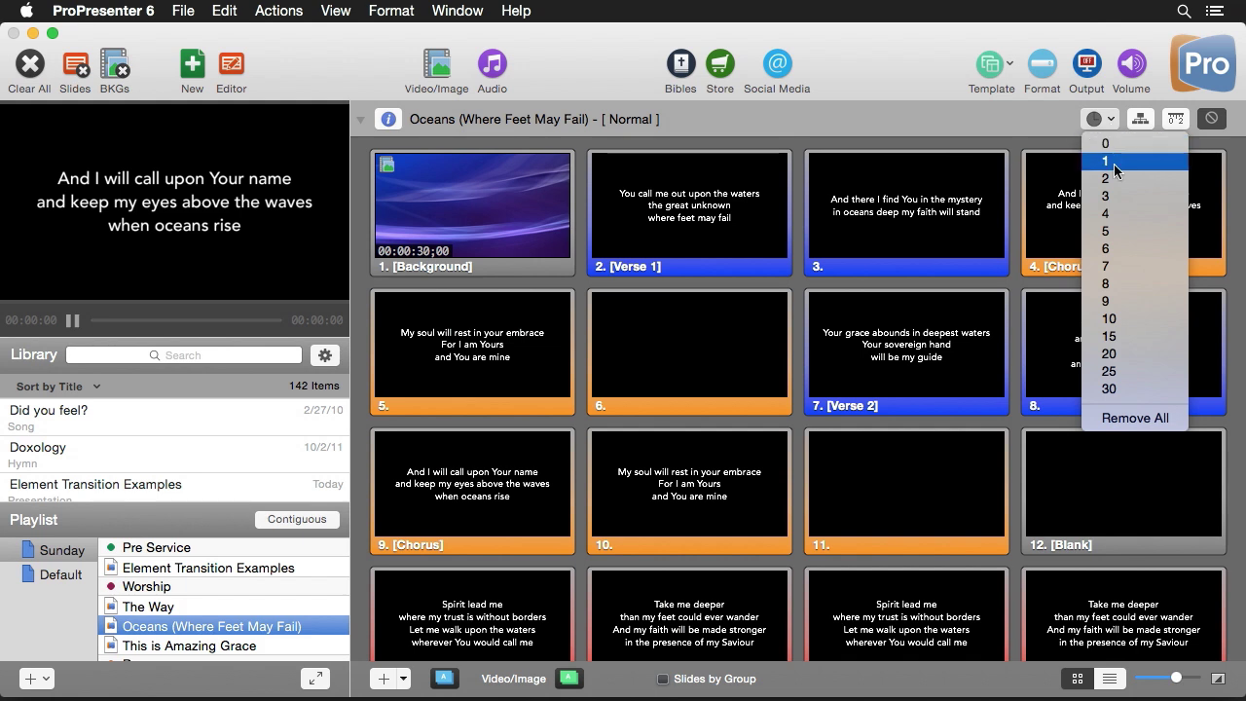
pyautogui.click(1113, 164)
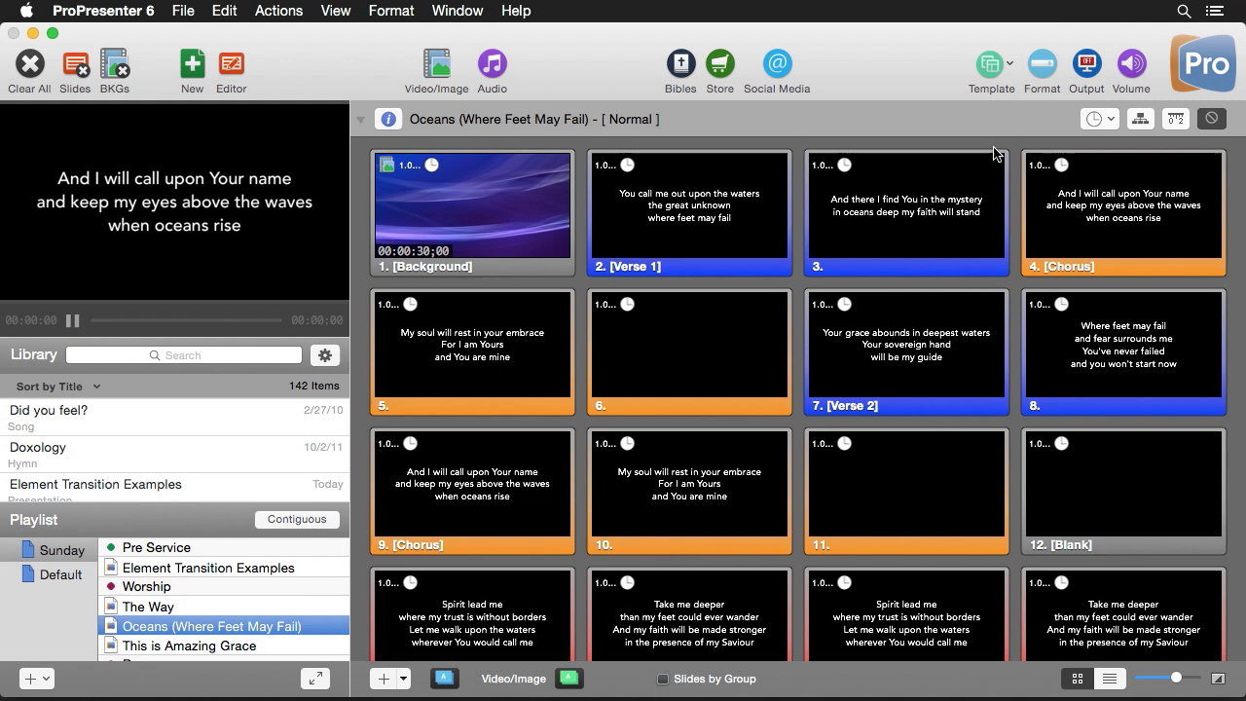
pyautogui.click(1110, 121)
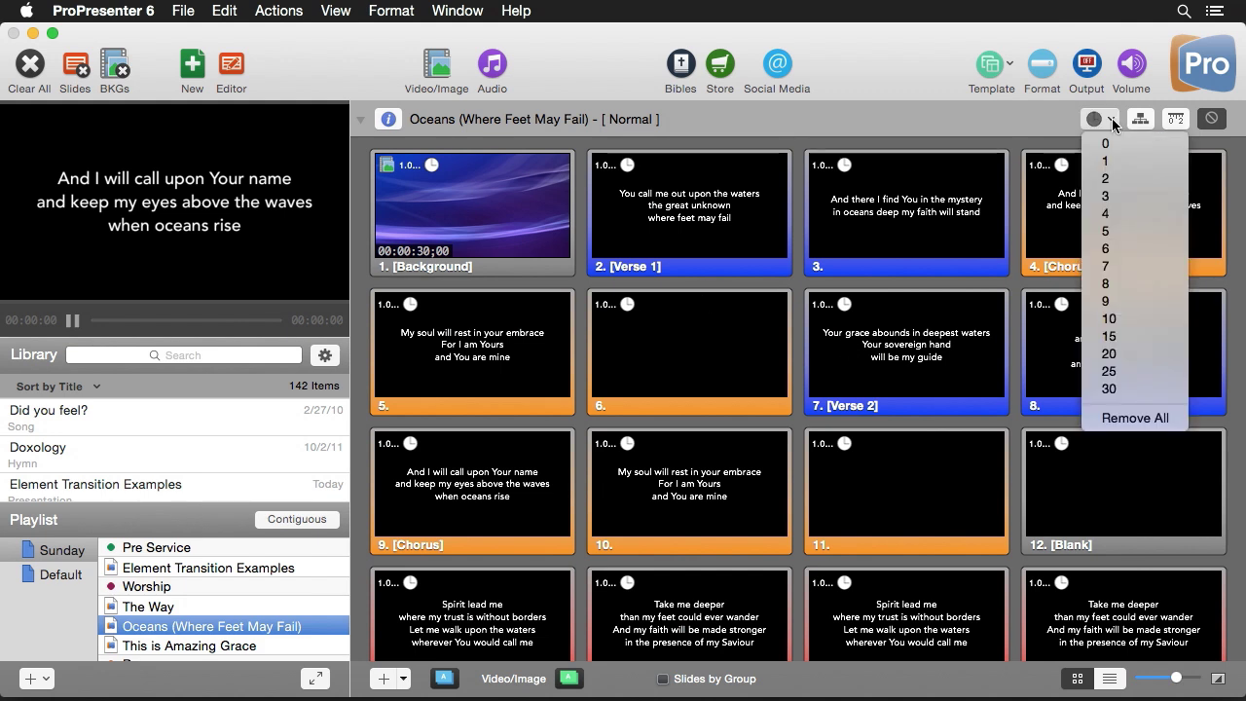
pyautogui.click(1137, 419)
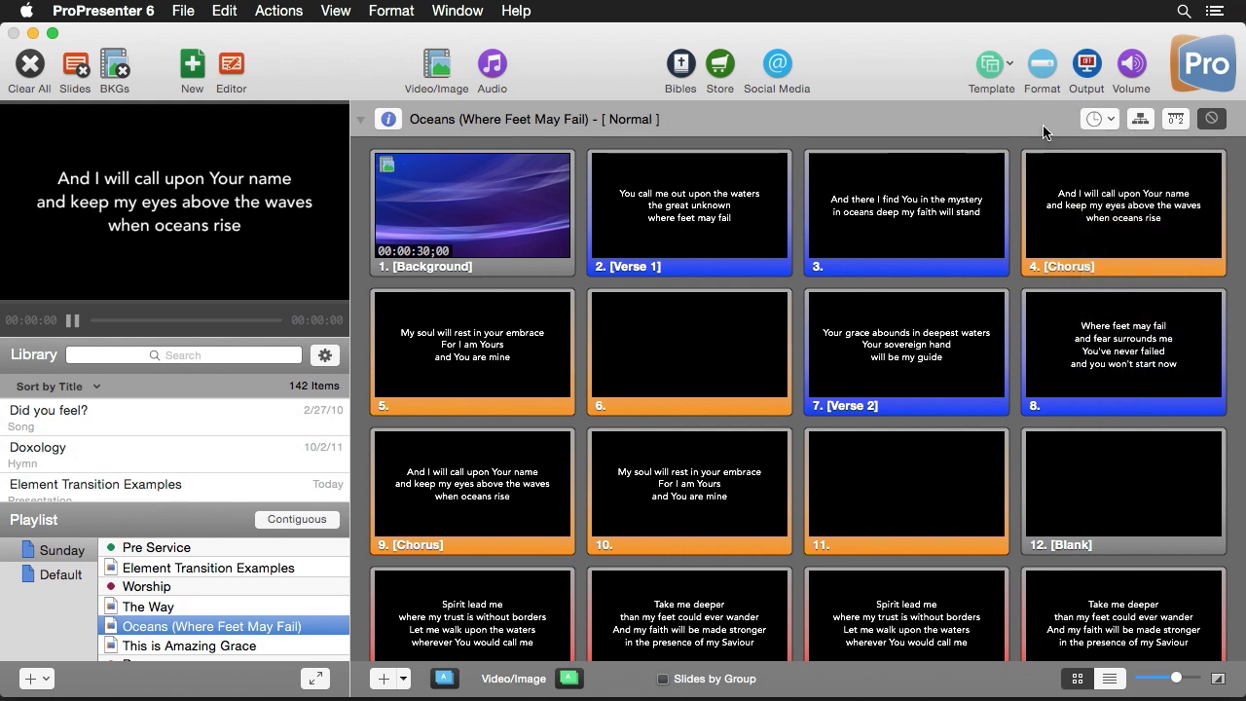
# Step: Turn on Contiguous for the playlist and browse from Oceans up into The Way and back down
pyautogui.scroll(-5, 1042, 137)
pyautogui.scroll(5, 1040, 137)
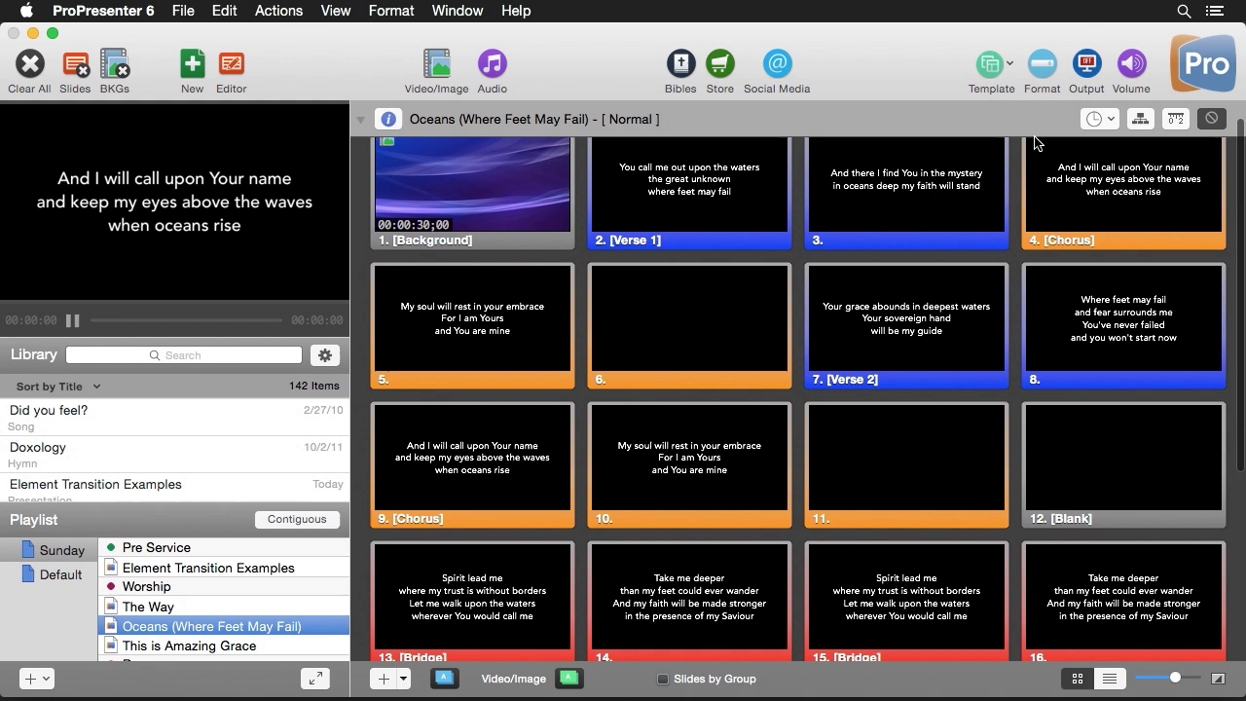
pyautogui.click(311, 521)
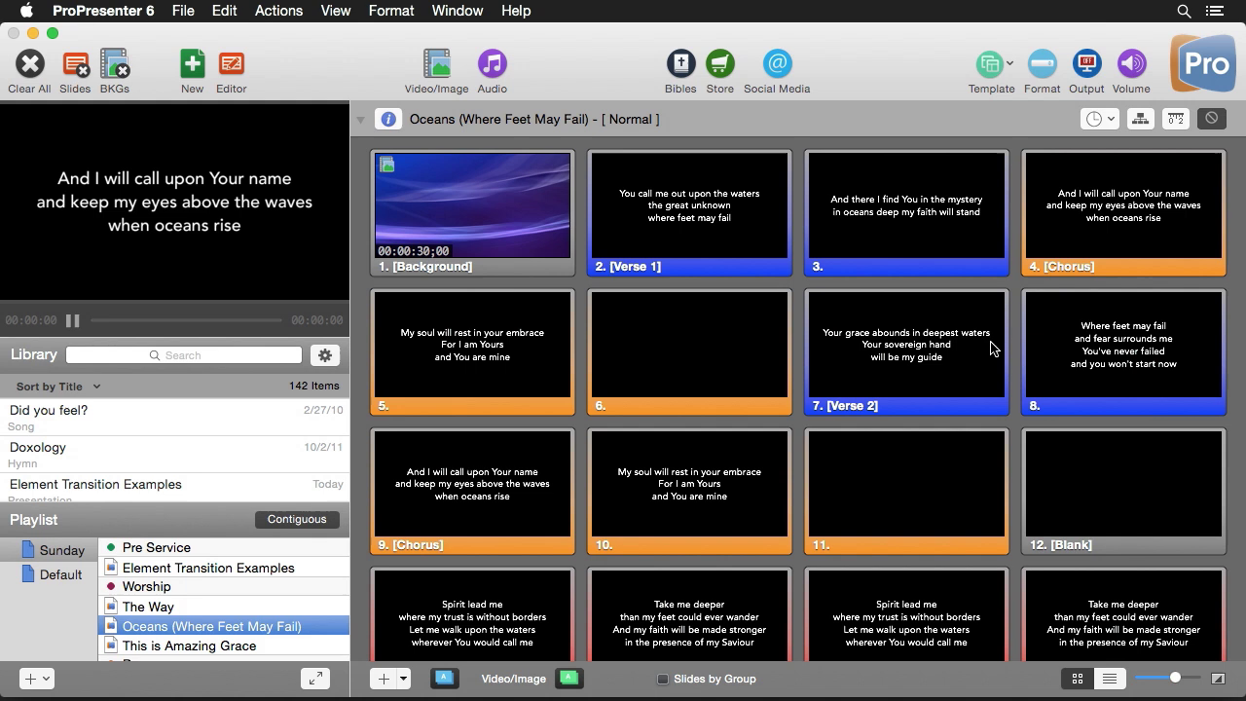
pyautogui.scroll(2, 993, 336)
pyautogui.scroll(5, 993, 335)
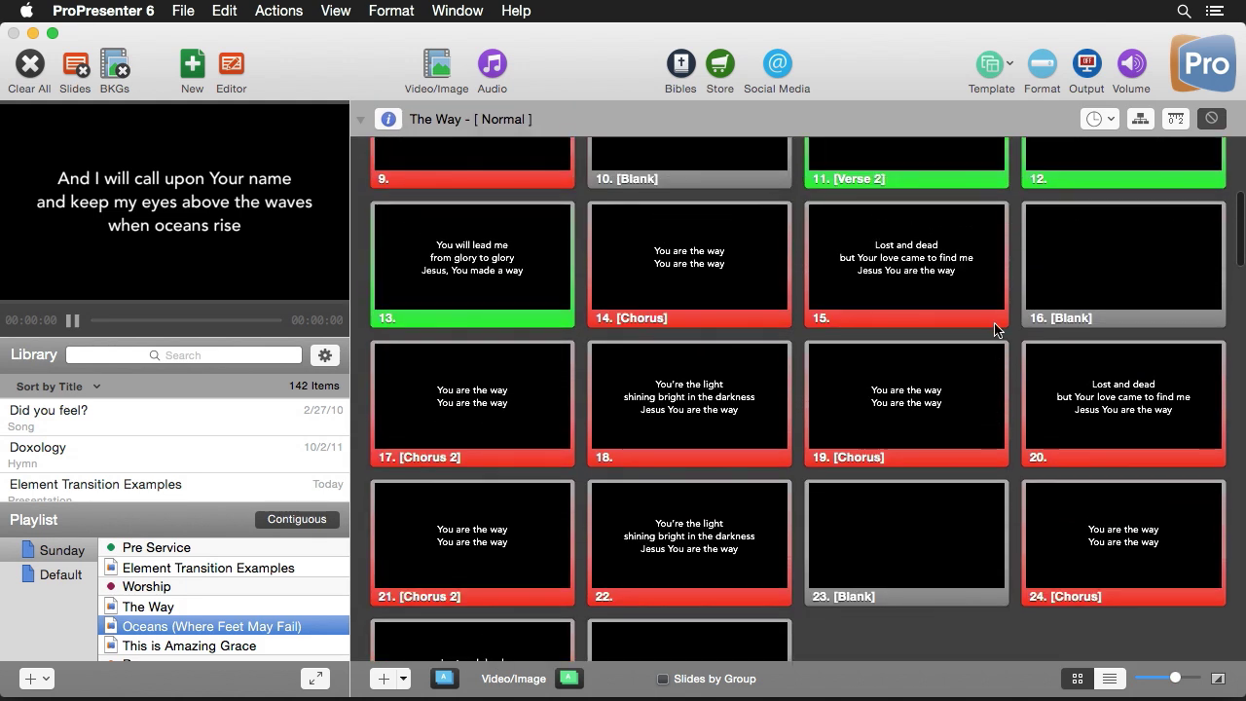
pyautogui.scroll(-2, 997, 331)
pyautogui.scroll(-10, 995, 331)
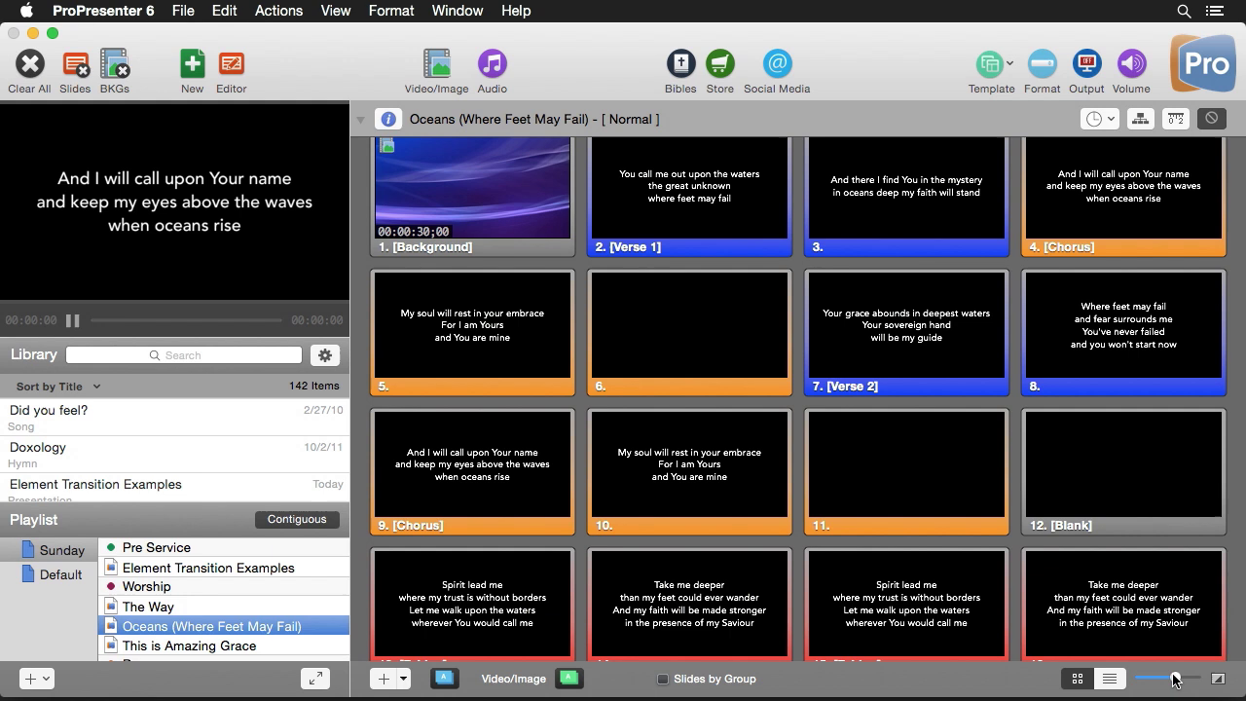
# Step: Reduce the slide thumbnail size slightly, and switch to the list view and back to the grid view
pyautogui.moveTo(1174, 681); pyautogui.dragTo(1164, 681)
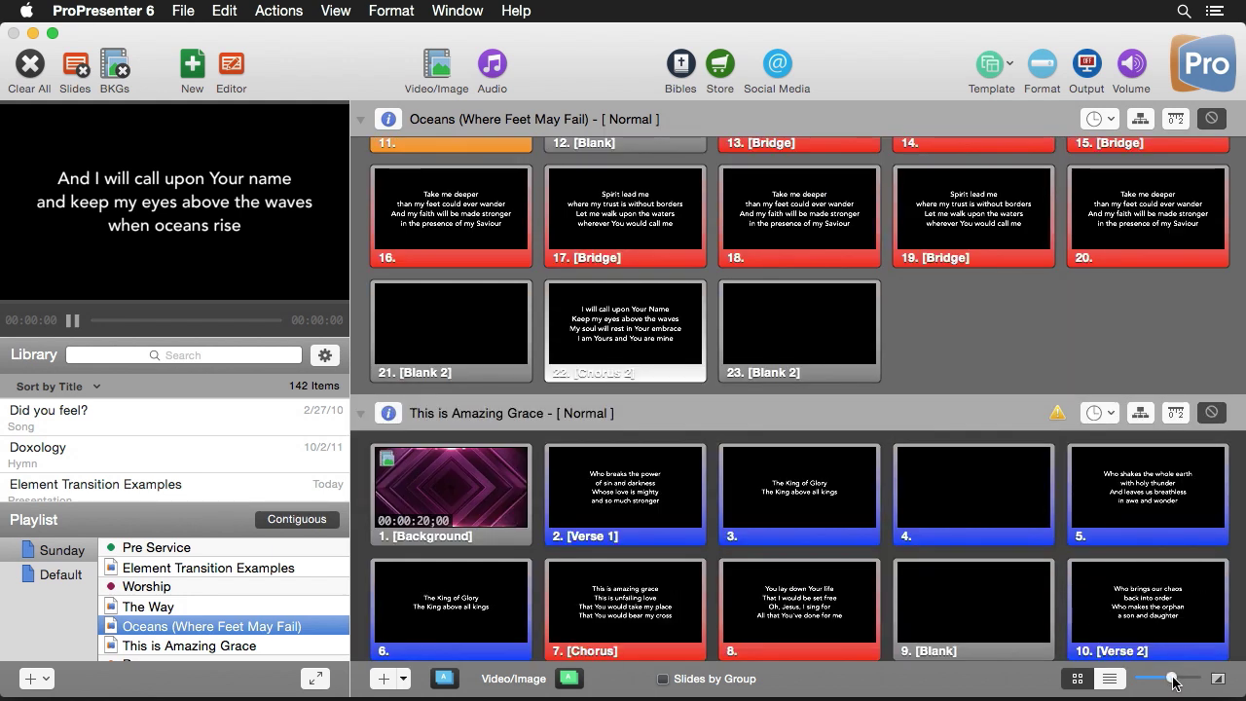
pyautogui.click(1110, 678)
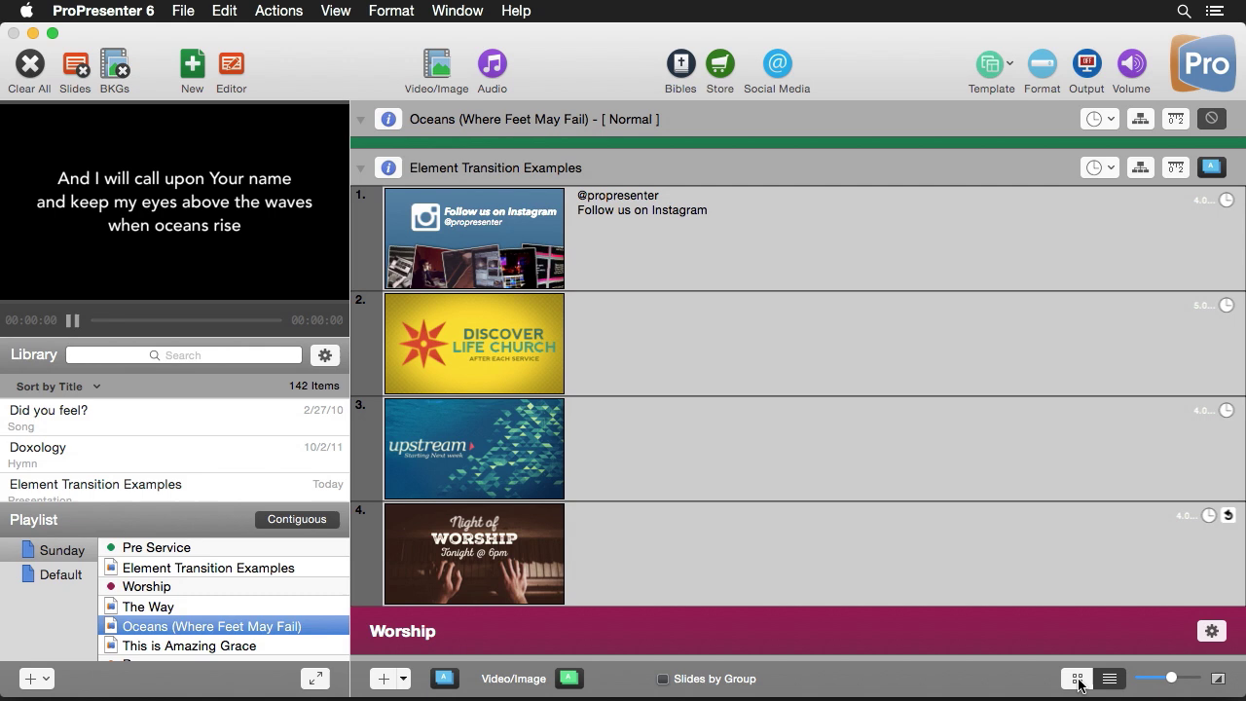
pyautogui.click(1077, 680)
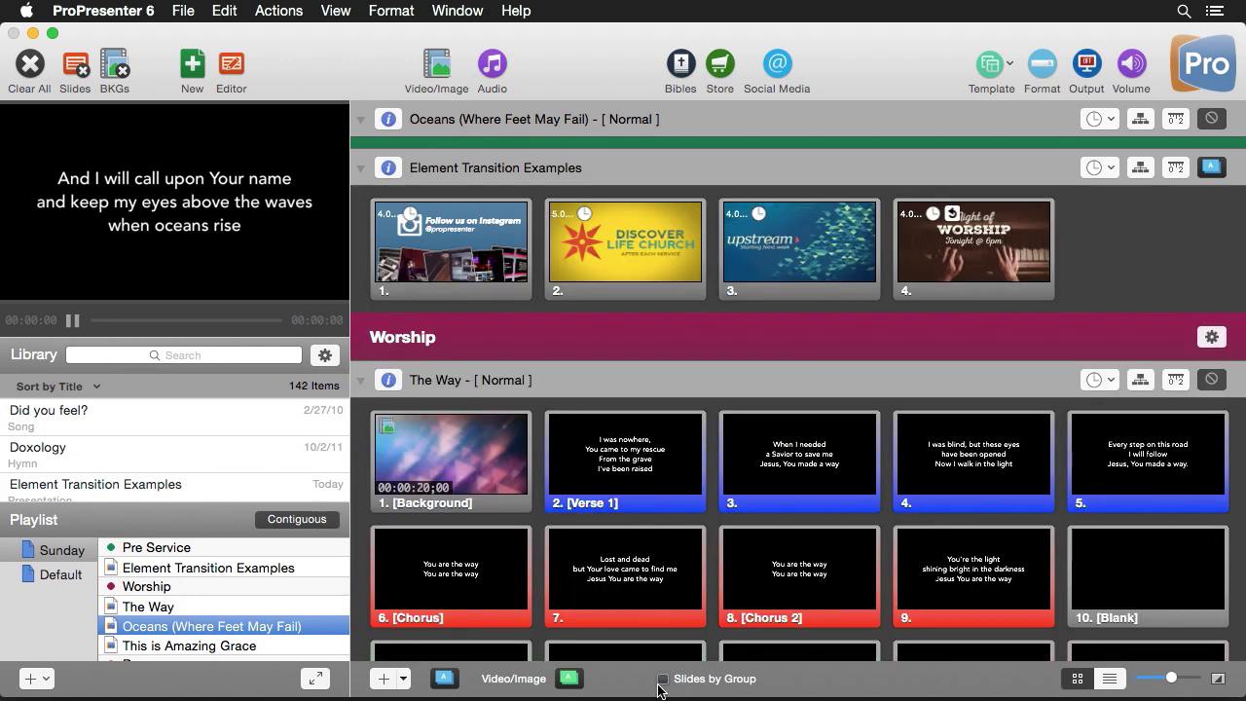
# Step: Turn on Slides by Group, look through the grouped slides of The Way, and turn the grouping off again
pyautogui.click(663, 678)
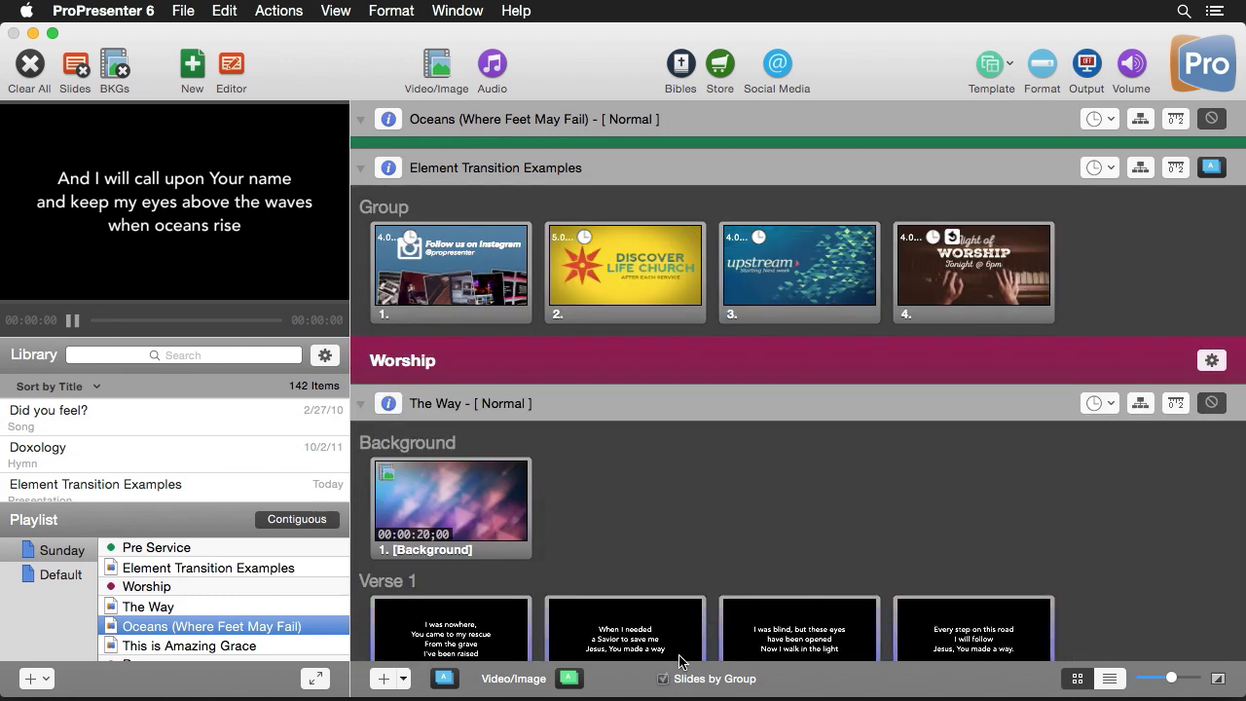
pyautogui.scroll(-5, 781, 517)
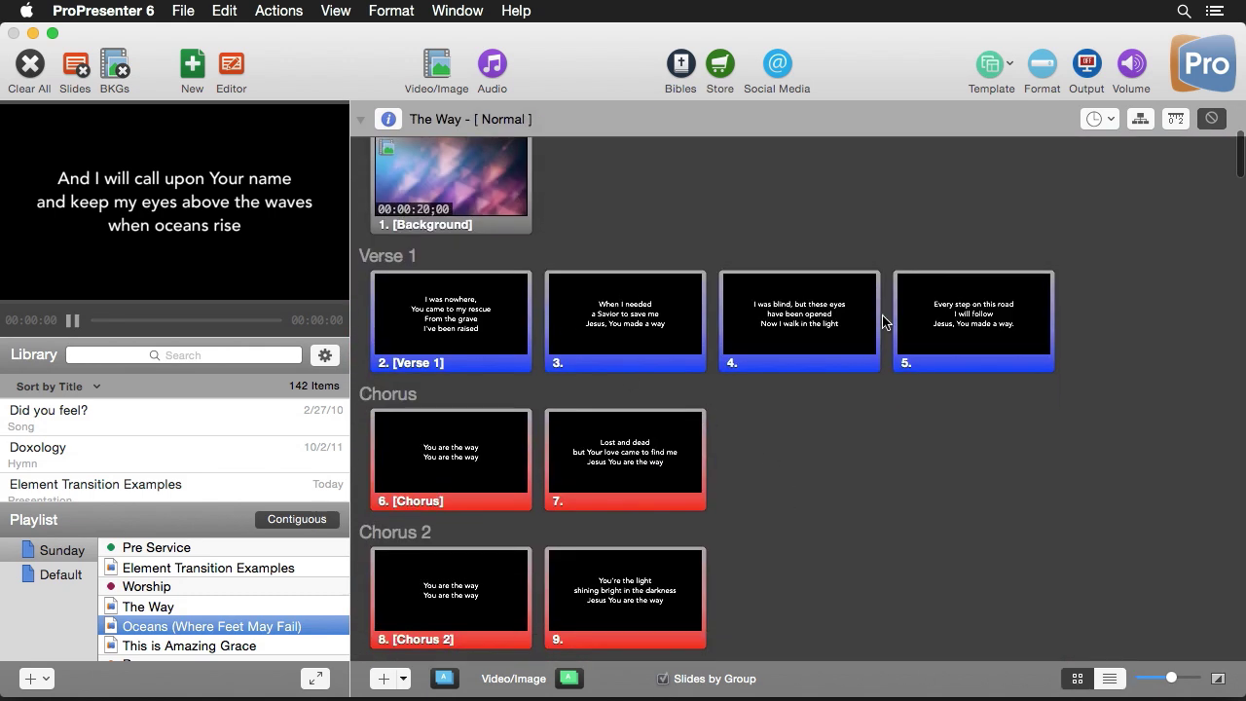
pyautogui.scroll(-2, 780, 438)
pyautogui.scroll(-1, 781, 438)
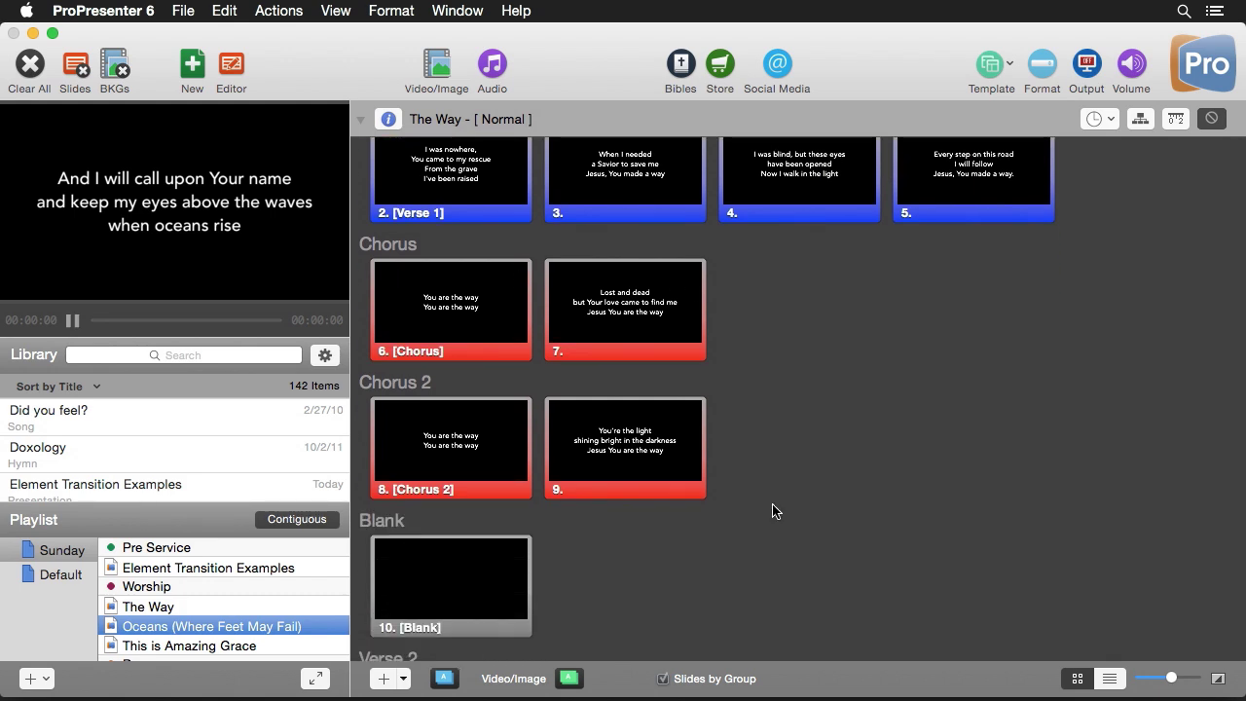
pyautogui.click(663, 678)
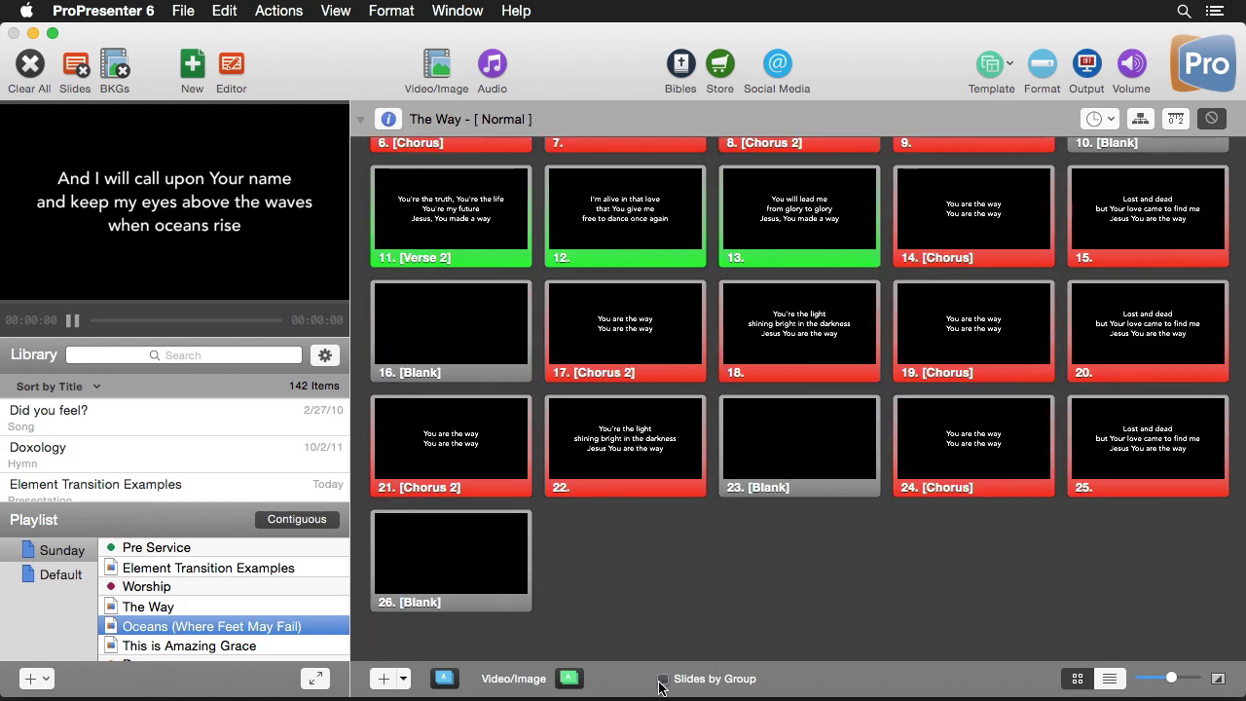
# Step: Inspect the default transition options for Video/Image and for slides, leaving both at Dissolve
pyautogui.click(567, 679)
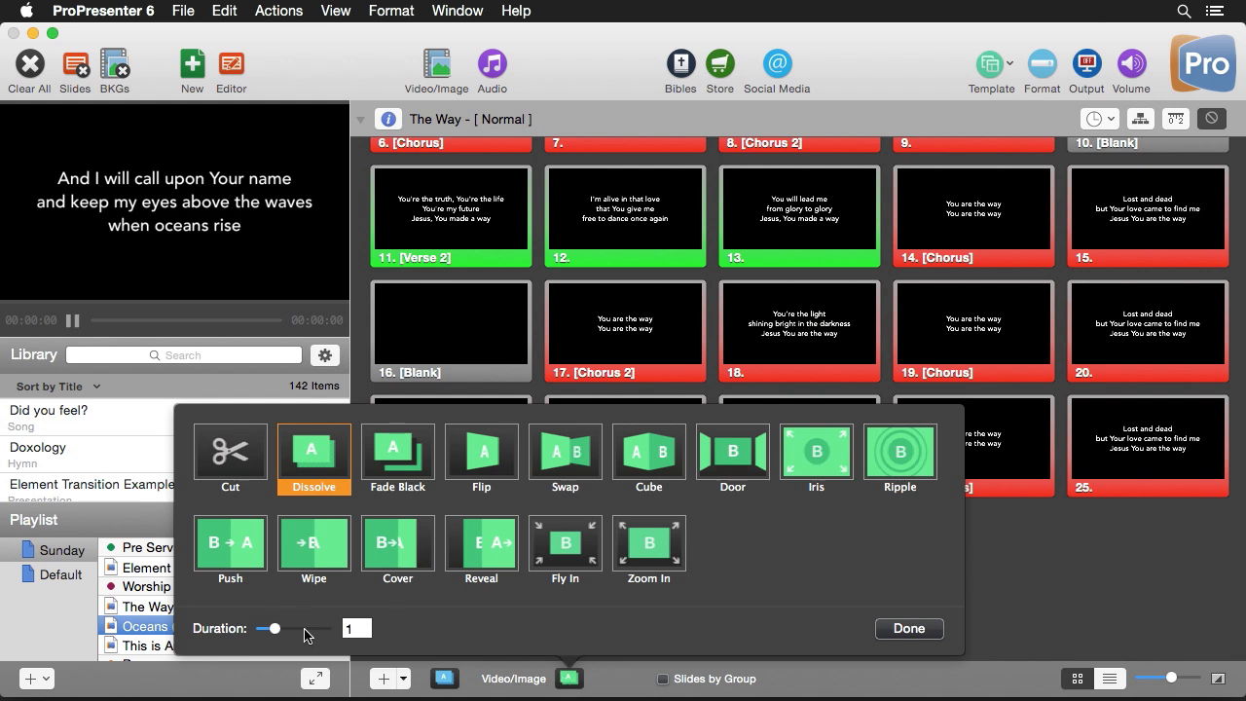
pyautogui.click(909, 627)
pyautogui.click(446, 680)
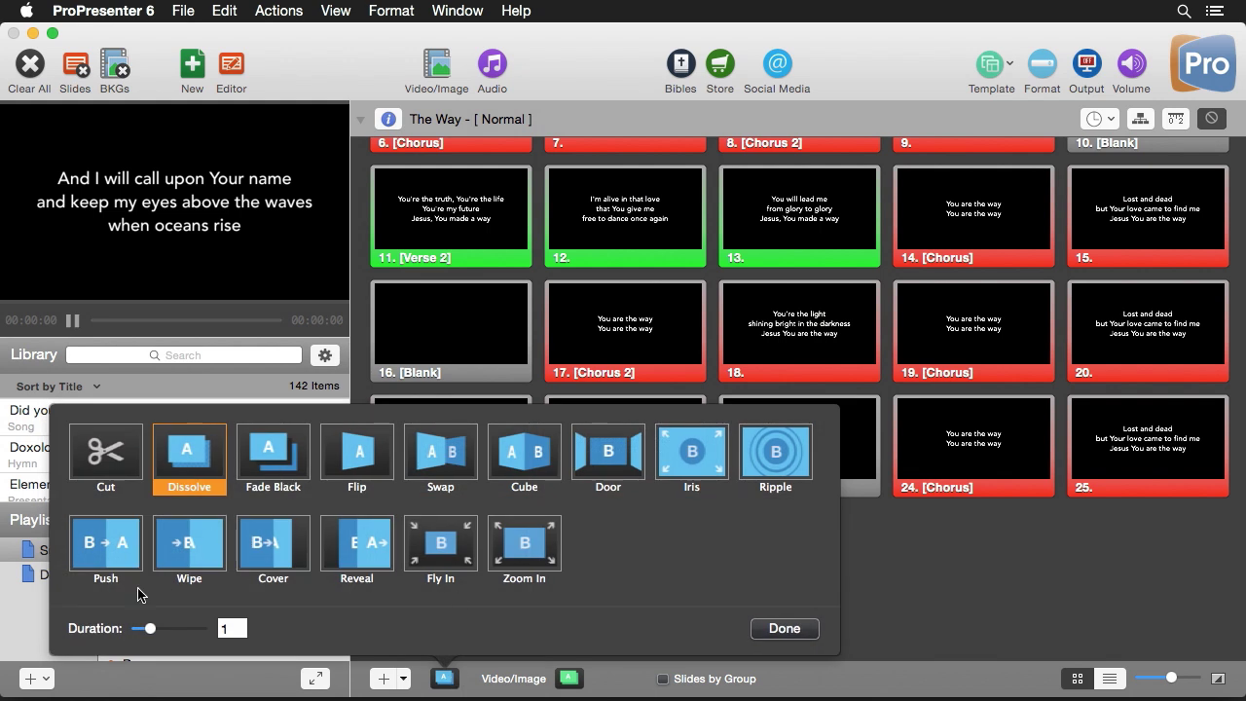
pyautogui.click(784, 629)
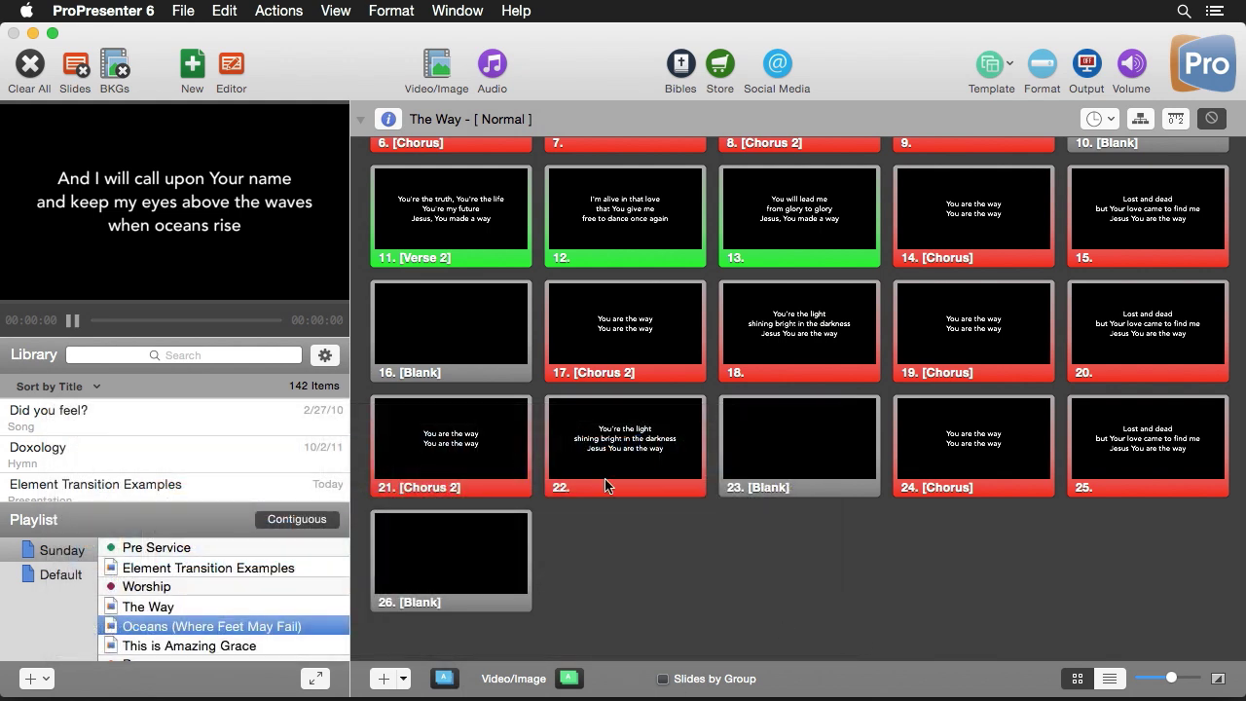
# Step: Show the Video/Image bin, look through its Background, Foreground and Subtle playlists, and hide the bin again
pyautogui.click(438, 66)
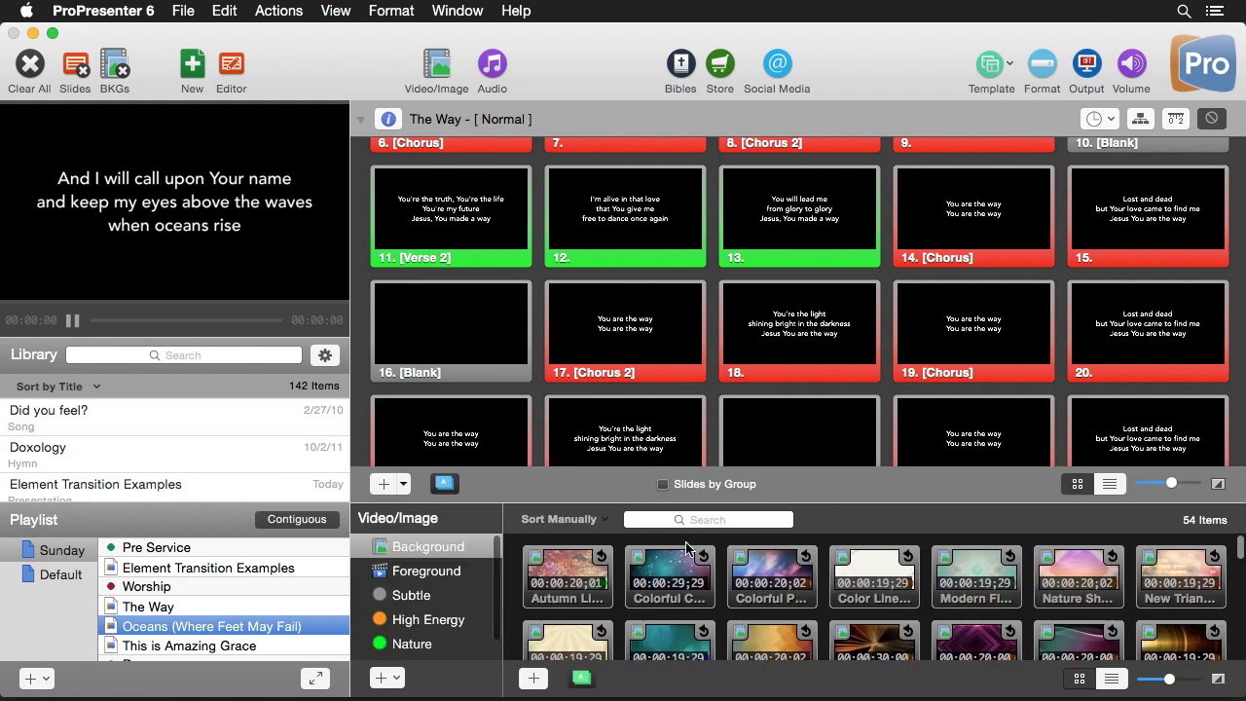
pyautogui.click(448, 572)
pyautogui.click(445, 551)
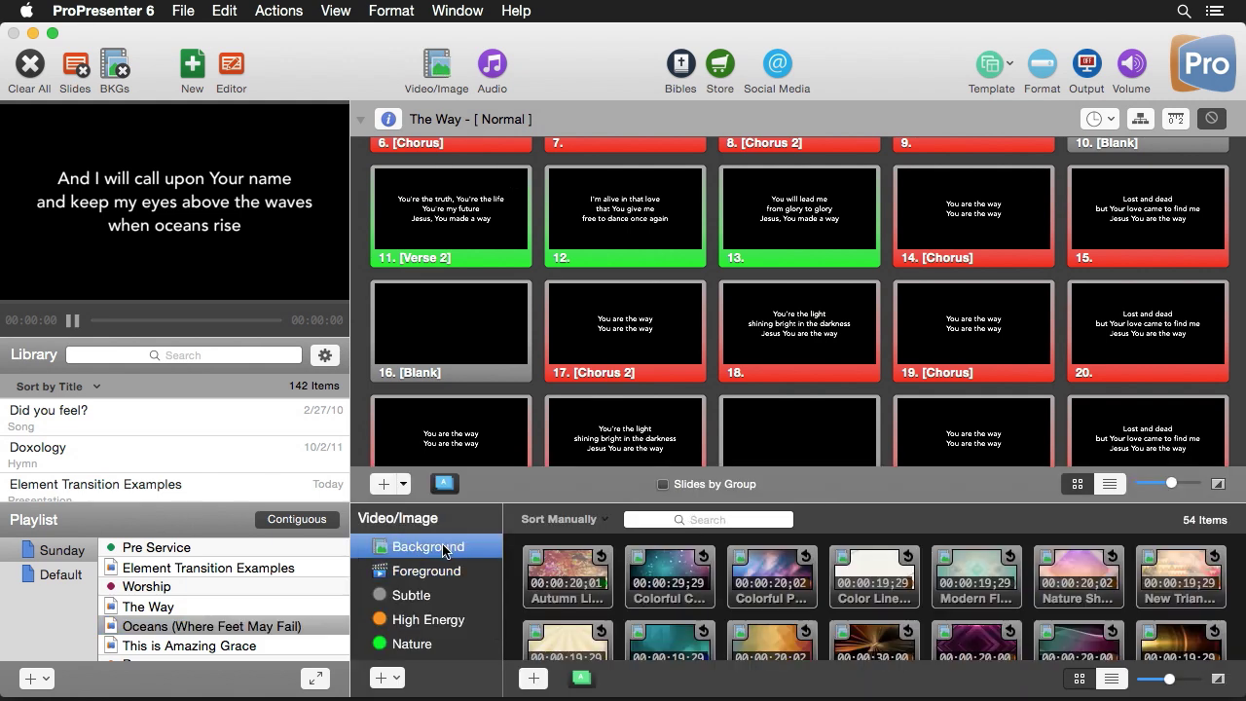
pyautogui.click(416, 596)
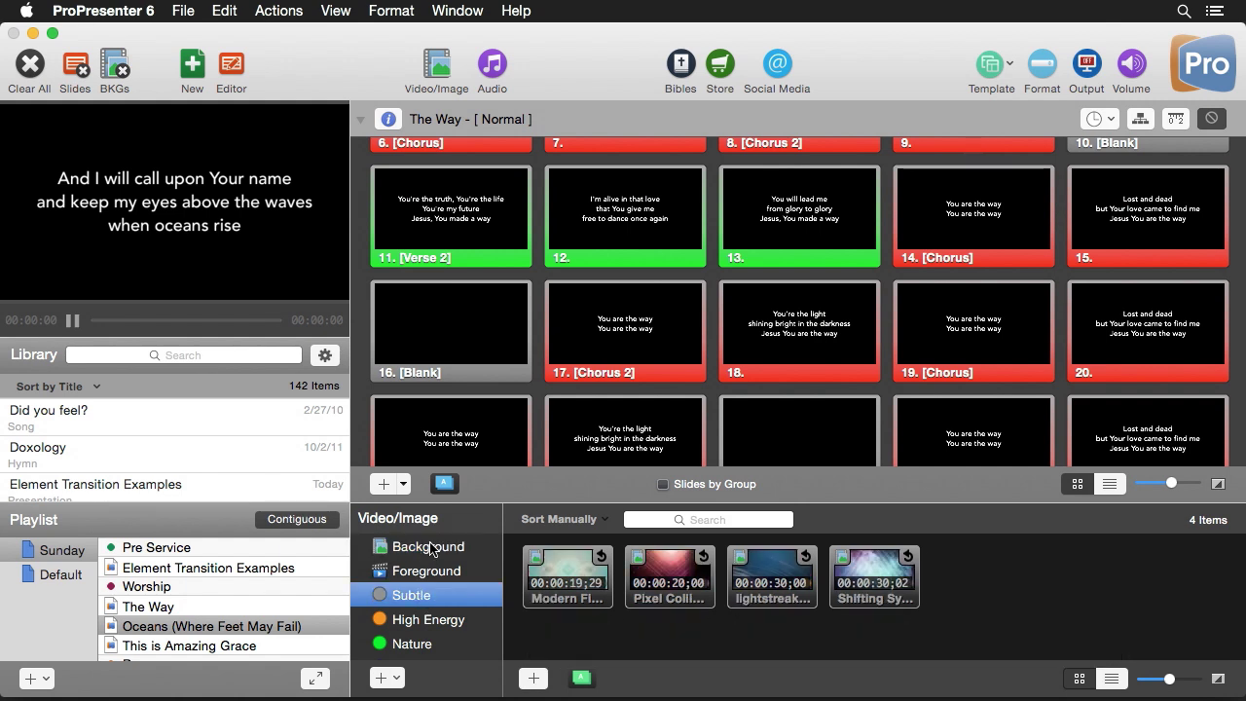
pyautogui.click(432, 549)
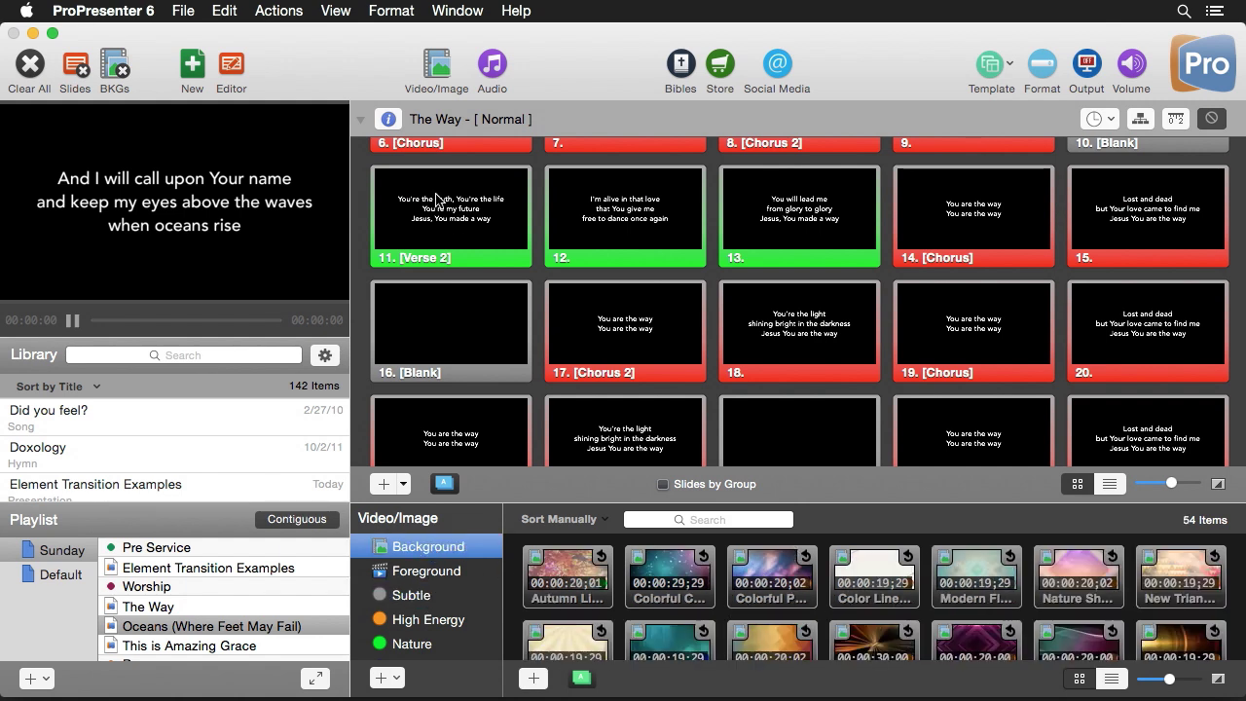
pyautogui.click(441, 72)
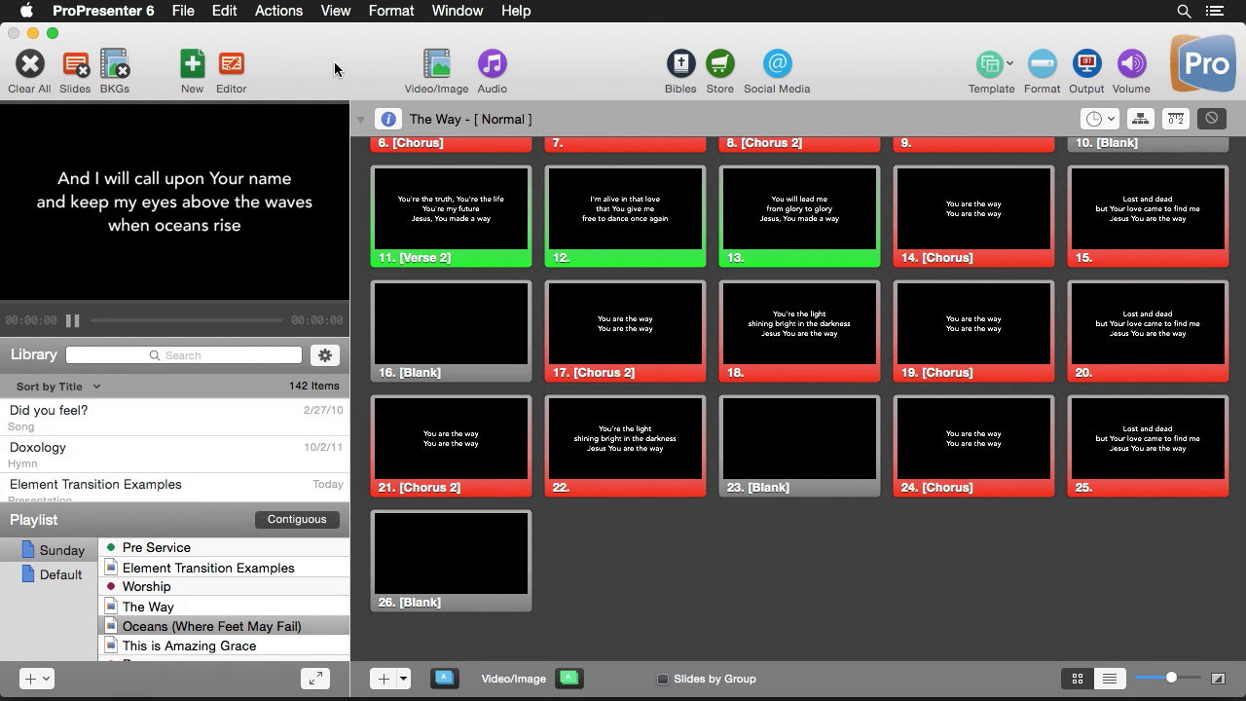
# Step: Clear all live output, and send The Way's slide 1 [Background] and slide 2 [Verse 1] live
pyautogui.click(35, 68)
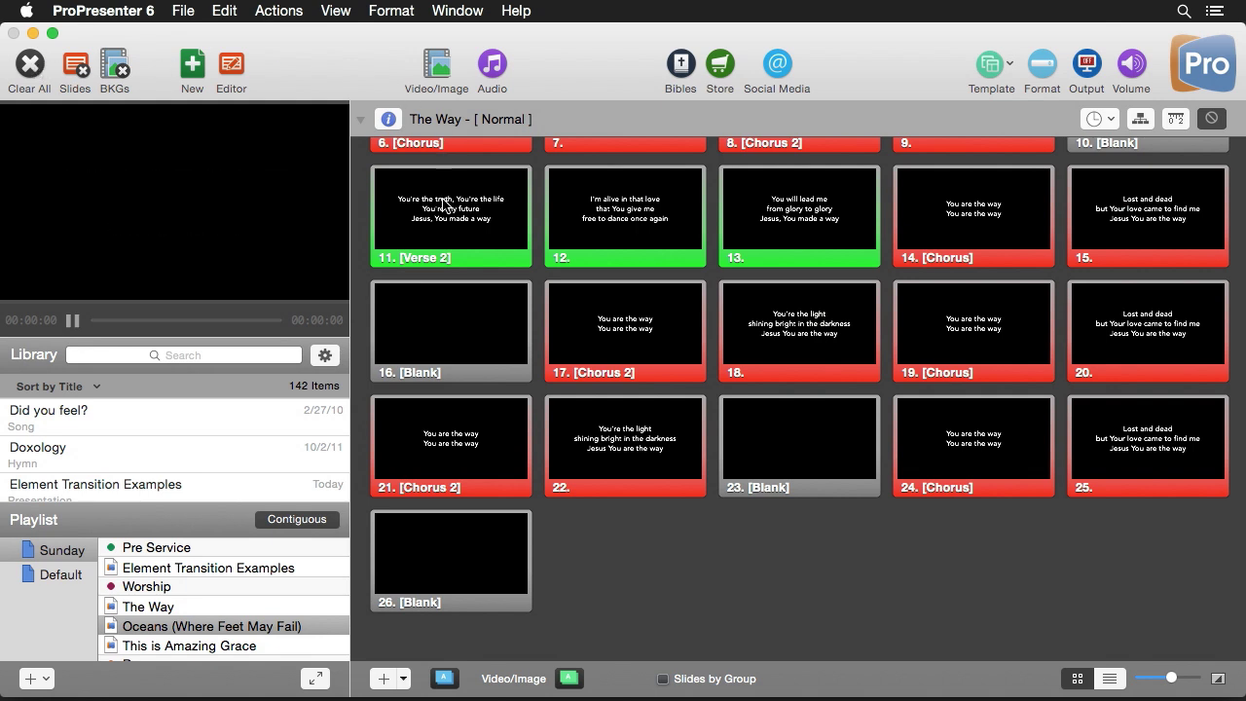
pyautogui.scroll(6, 447, 205)
pyautogui.click(461, 341)
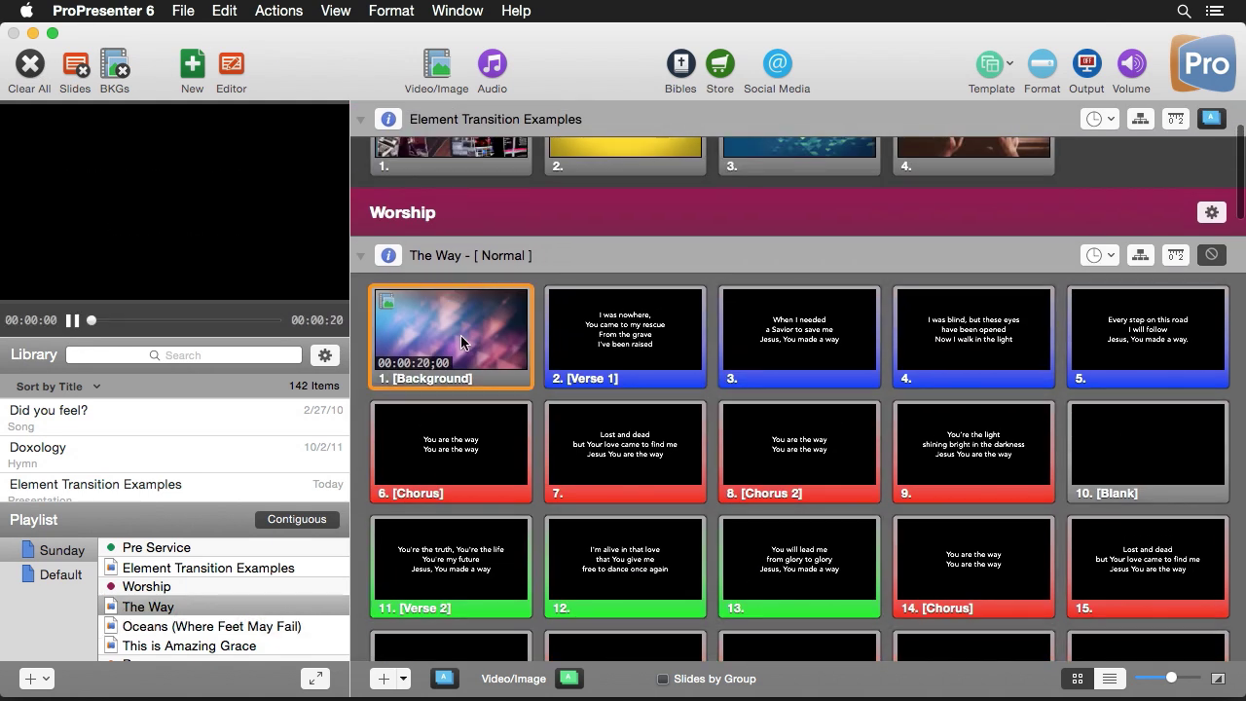
pyautogui.click(611, 329)
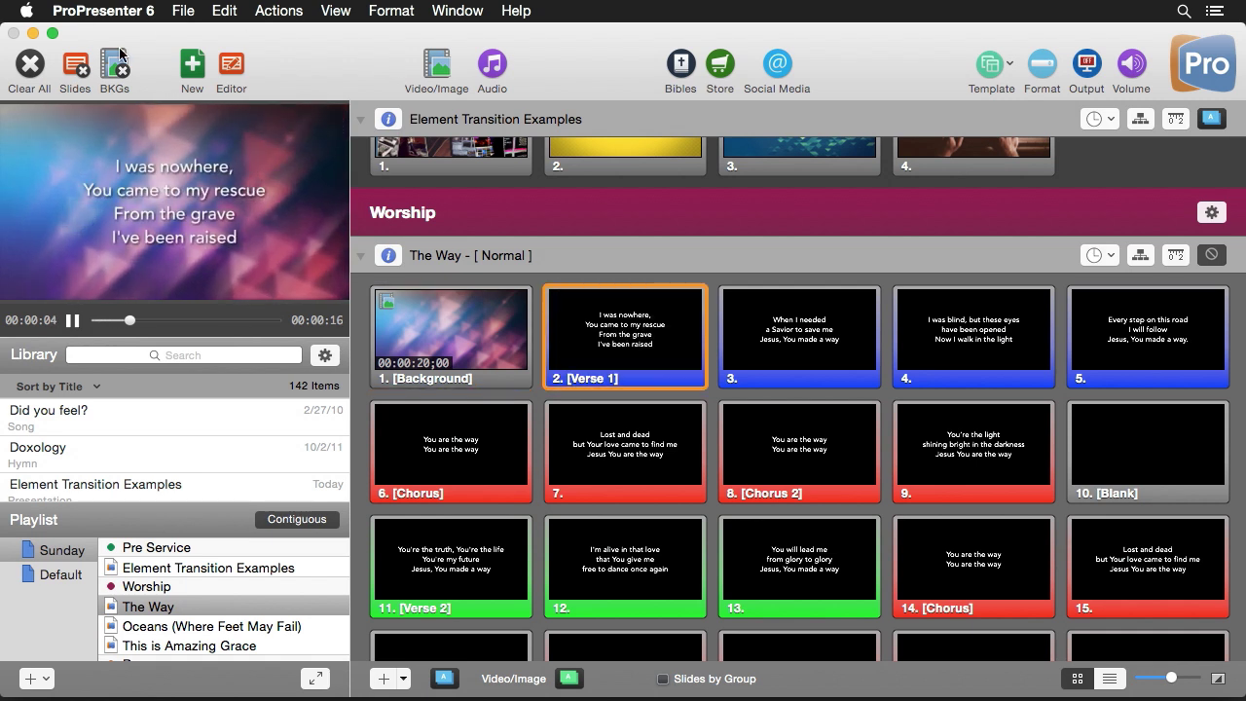
# Step: Clear the live slide and its background separately, and look at The Way in the Editor before returning to the slide view
pyautogui.click(83, 65)
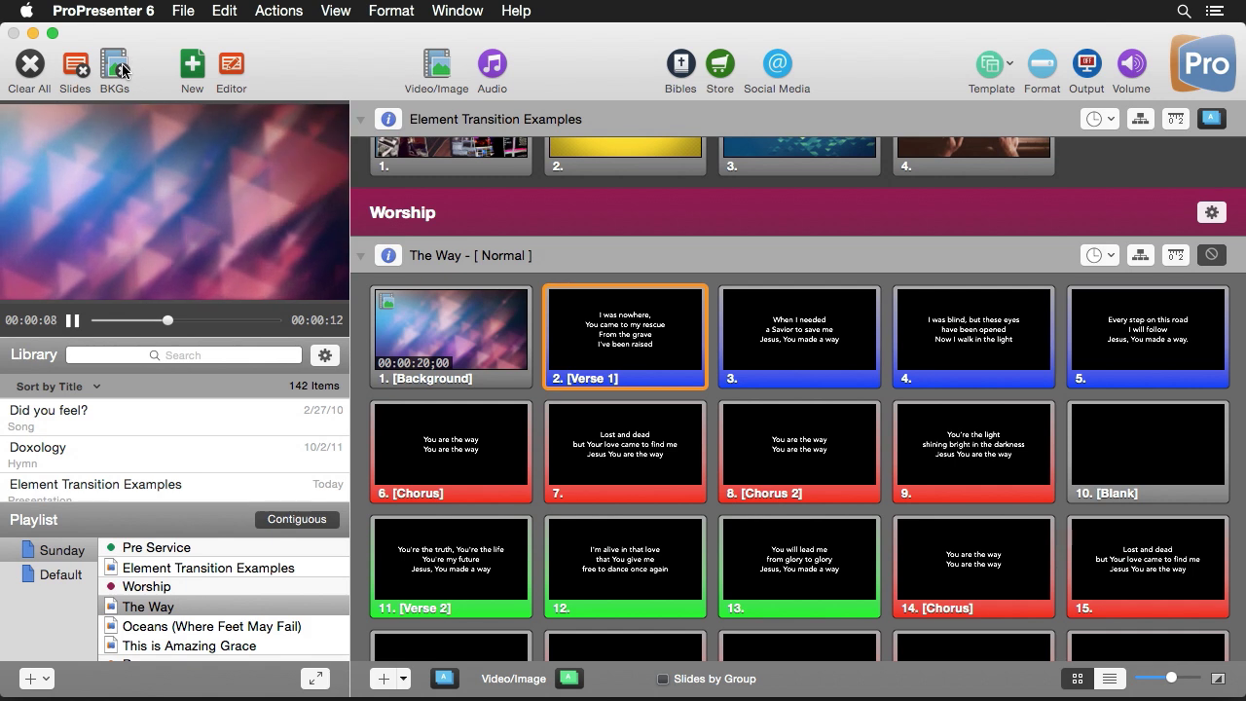
pyautogui.click(123, 68)
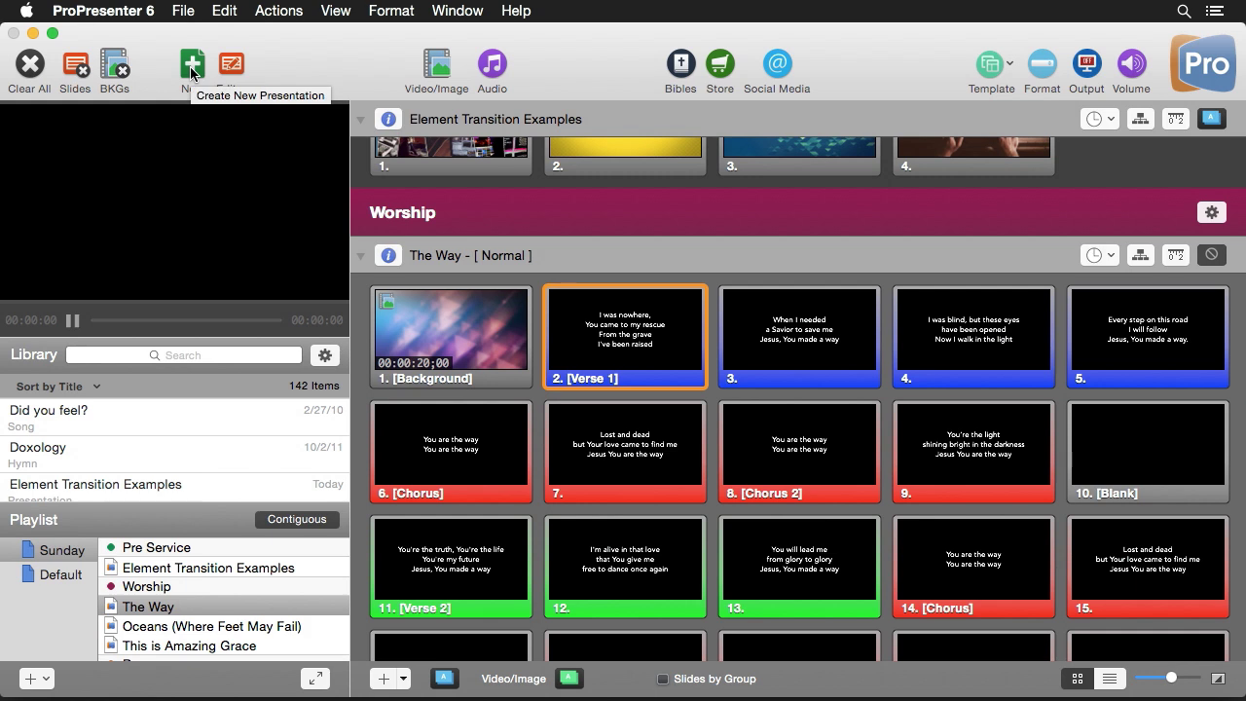
pyautogui.click(240, 71)
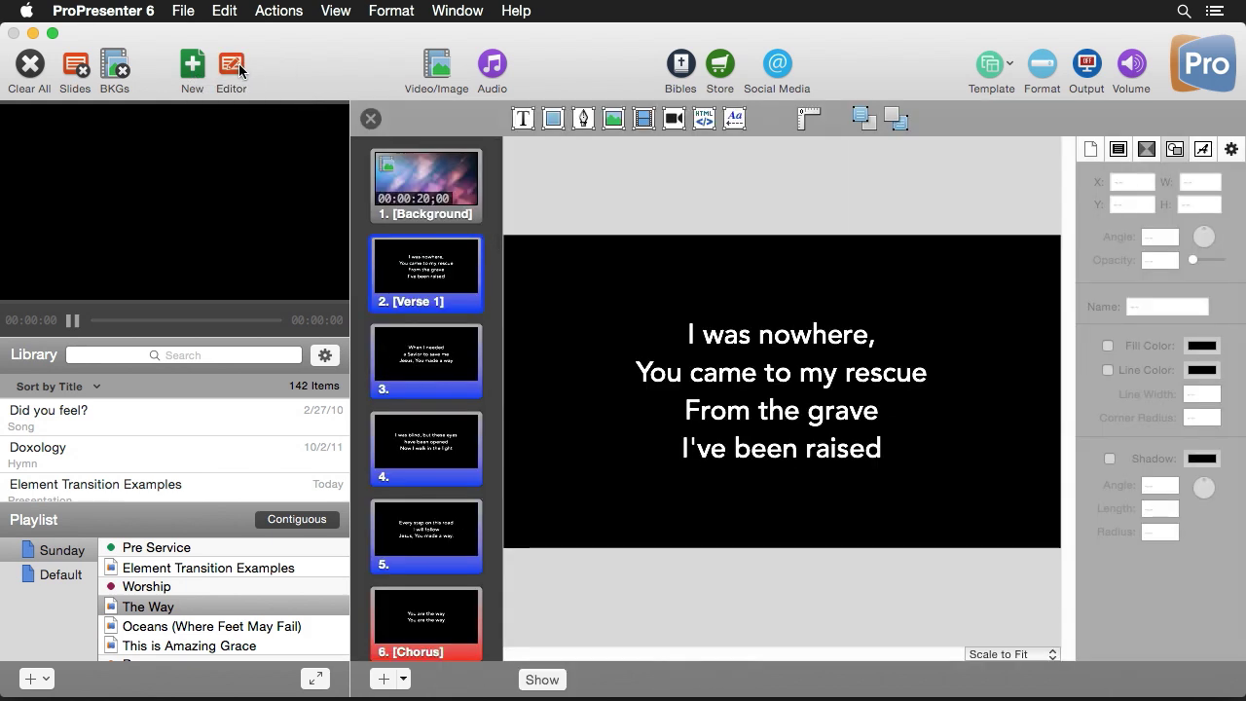
pyautogui.click(240, 71)
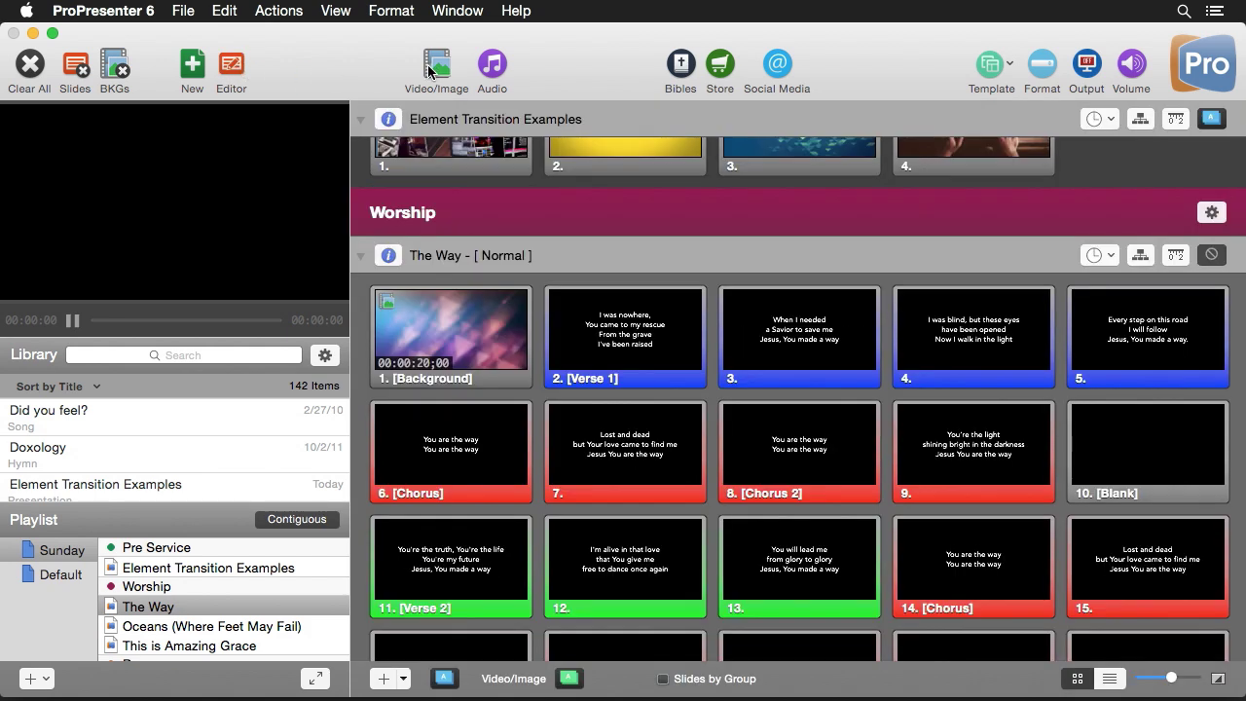
# Step: Show and hide the Video/Image bin and the Audio bin in turn
pyautogui.click(431, 66)
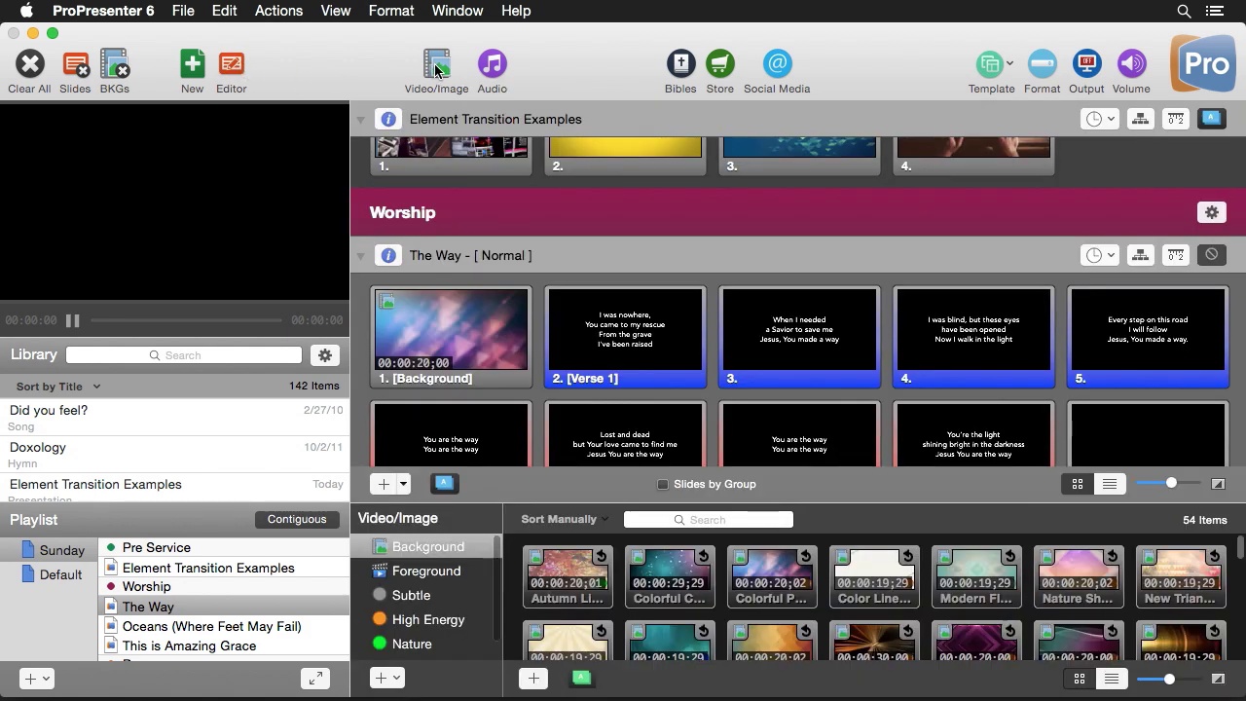
pyautogui.click(431, 67)
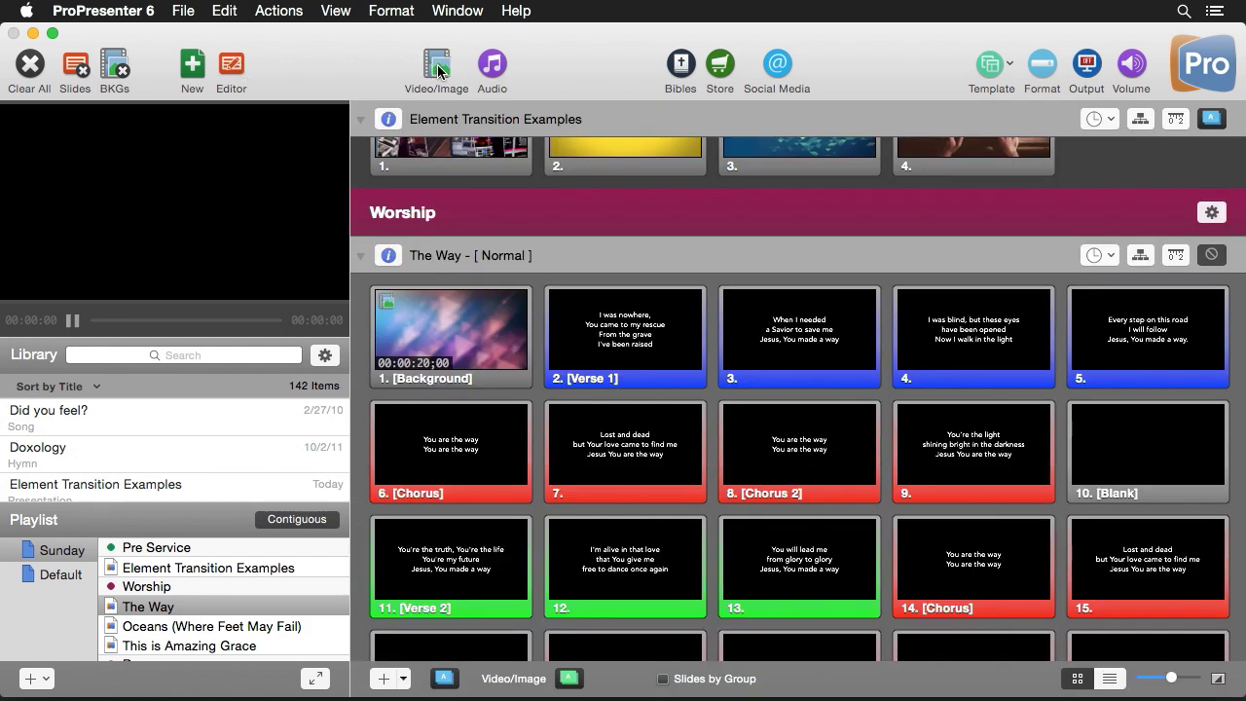
pyautogui.click(494, 68)
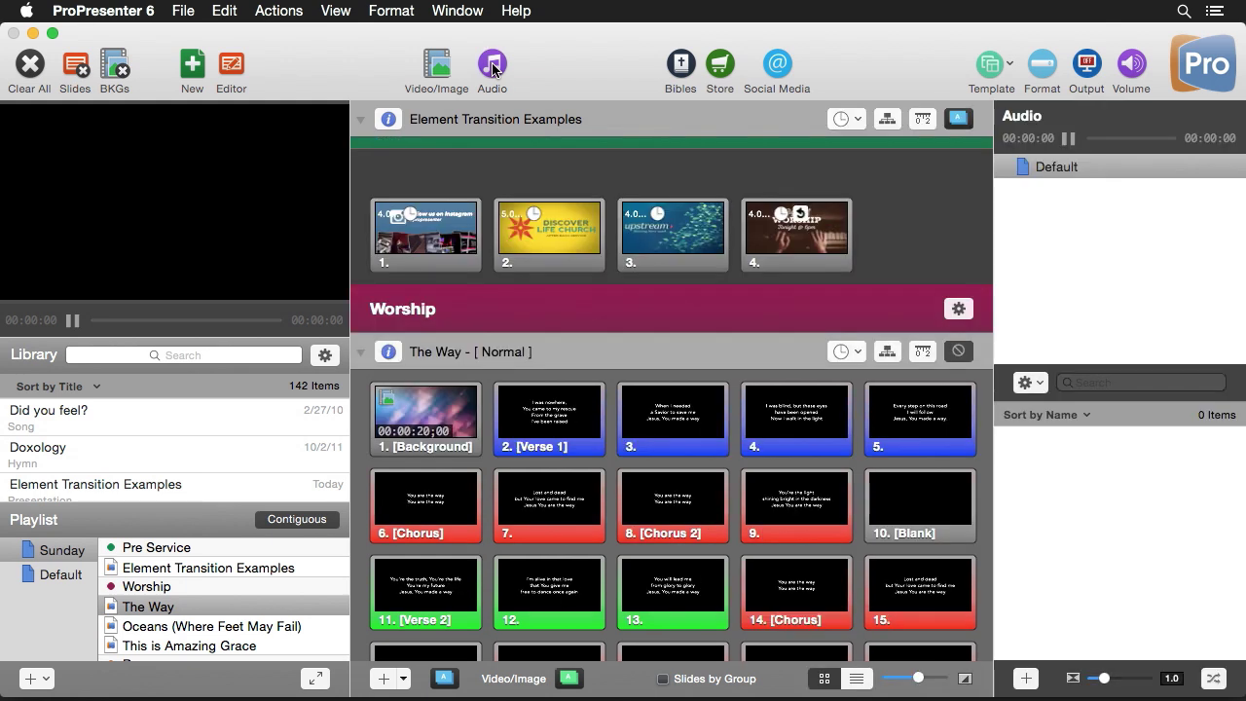
pyautogui.click(493, 68)
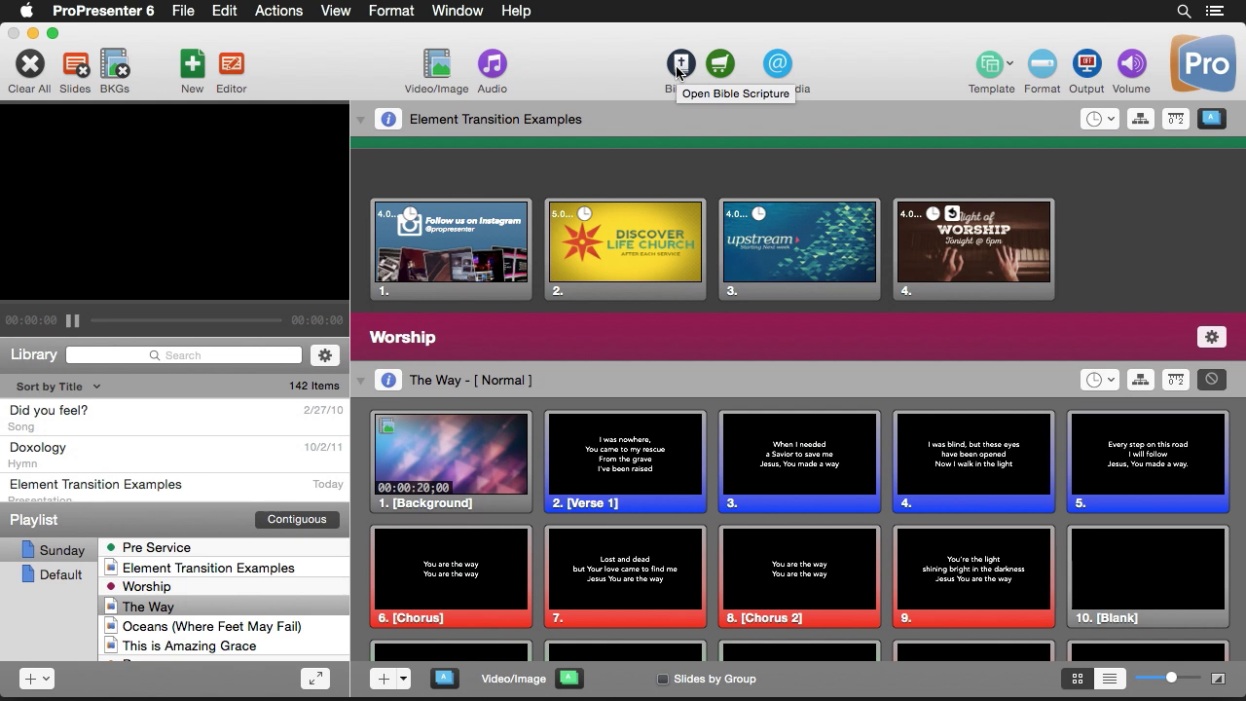
# Step: Open and close the Bibles view and the Social Media view in turn
pyautogui.click(681, 65)
pyautogui.click(681, 64)
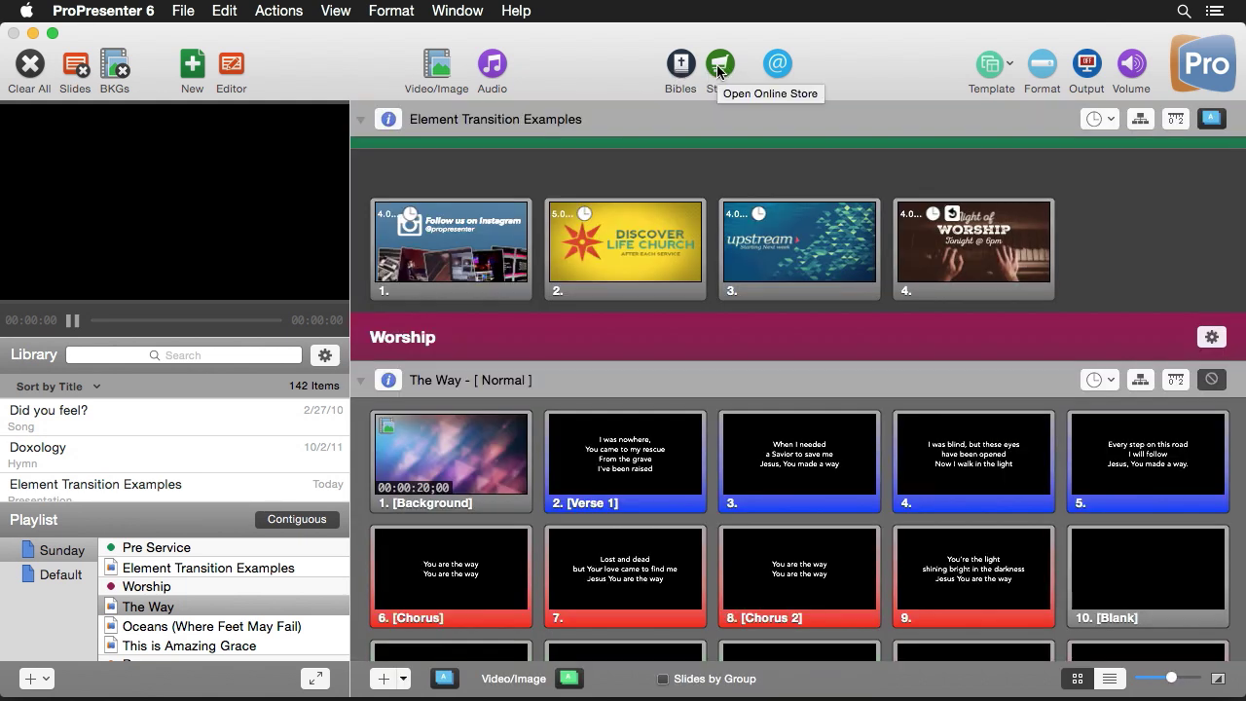
pyautogui.click(776, 65)
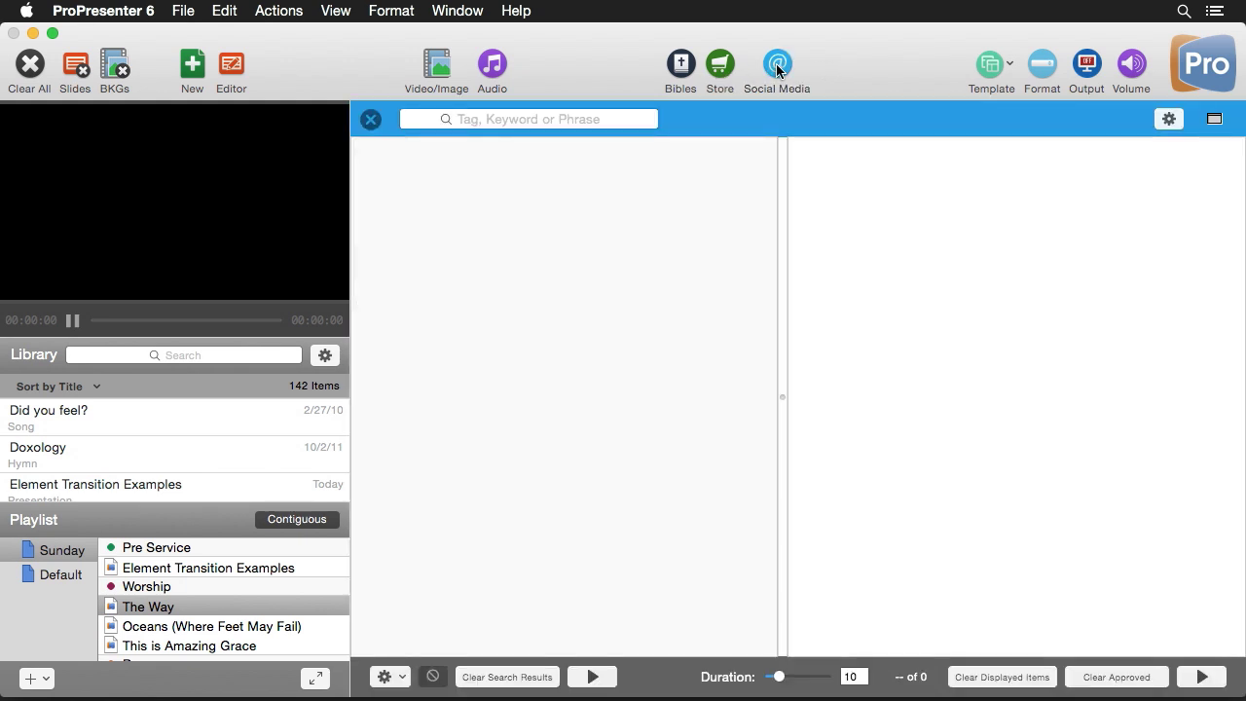
pyautogui.click(778, 66)
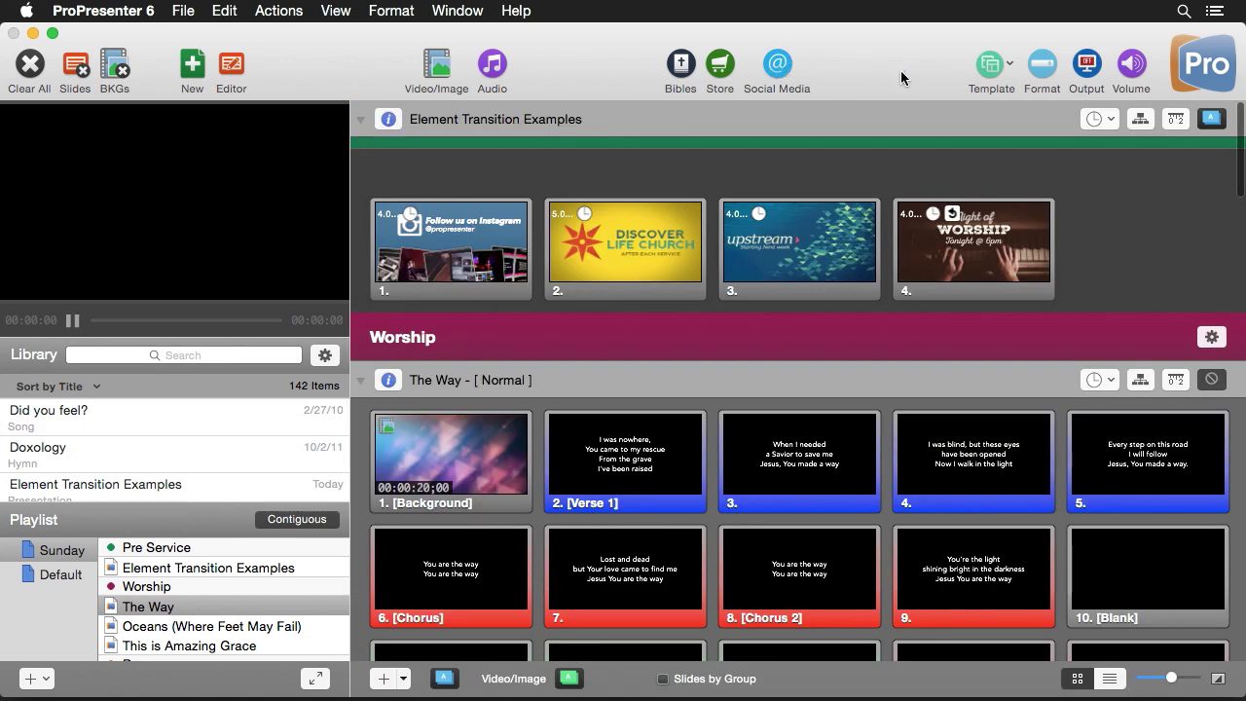
# Step: Look through the available slide templates without applying one, and show and hide the text Format bar
pyautogui.click(1010, 68)
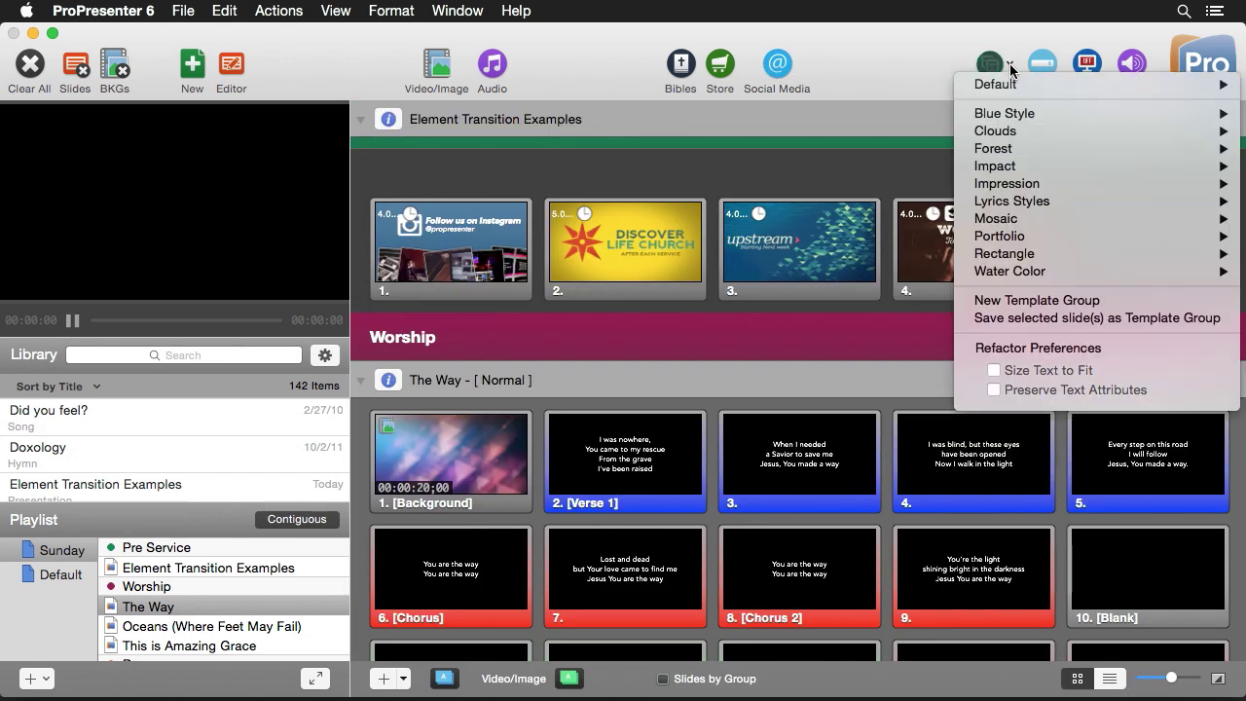
pyautogui.click(932, 53)
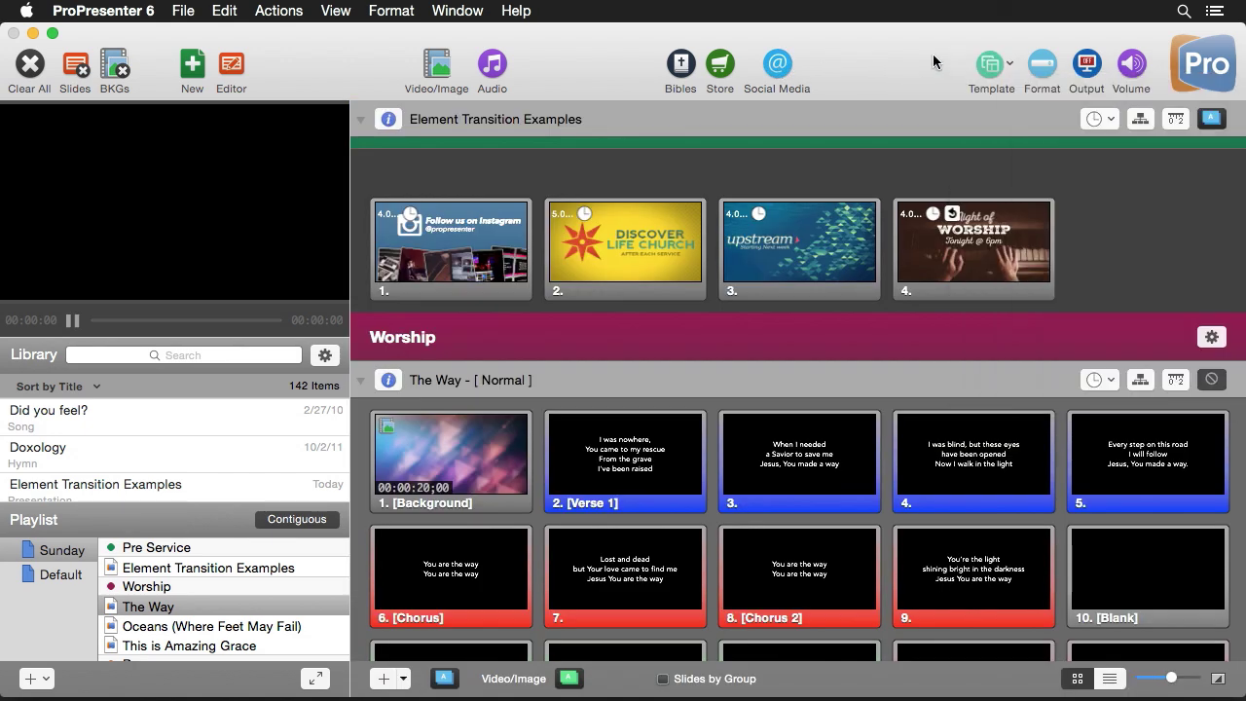
pyautogui.click(1044, 65)
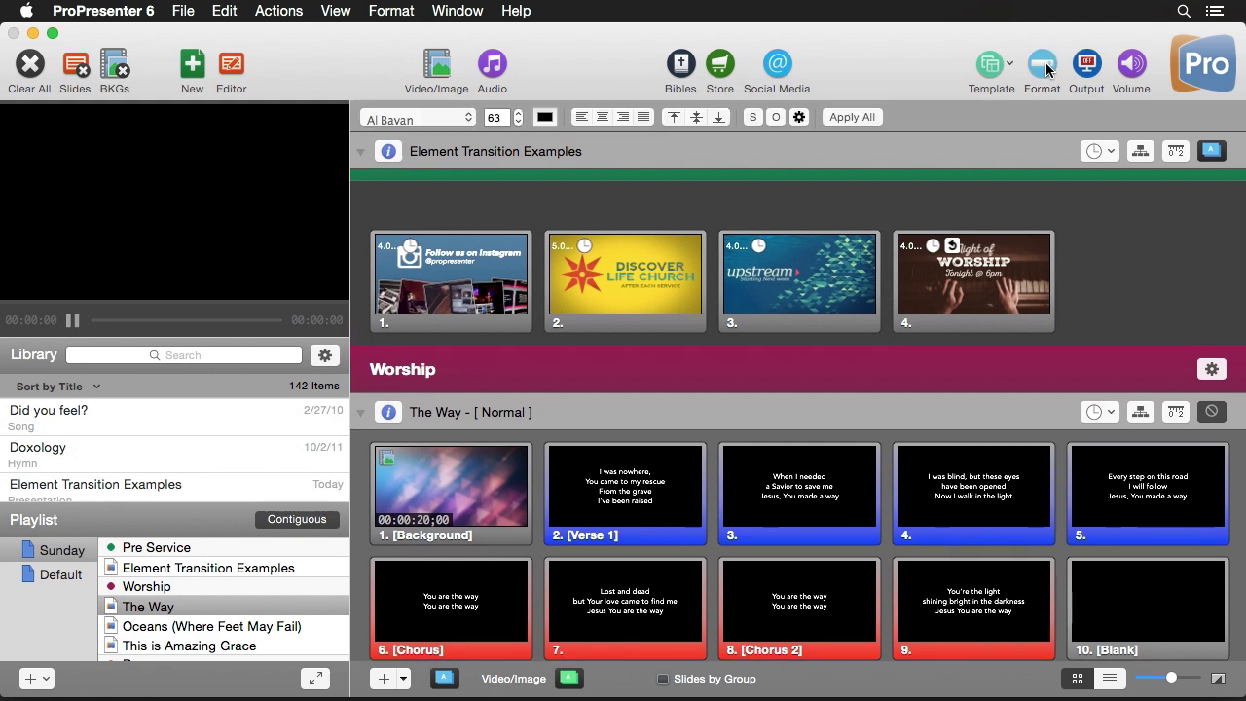
pyautogui.click(1047, 70)
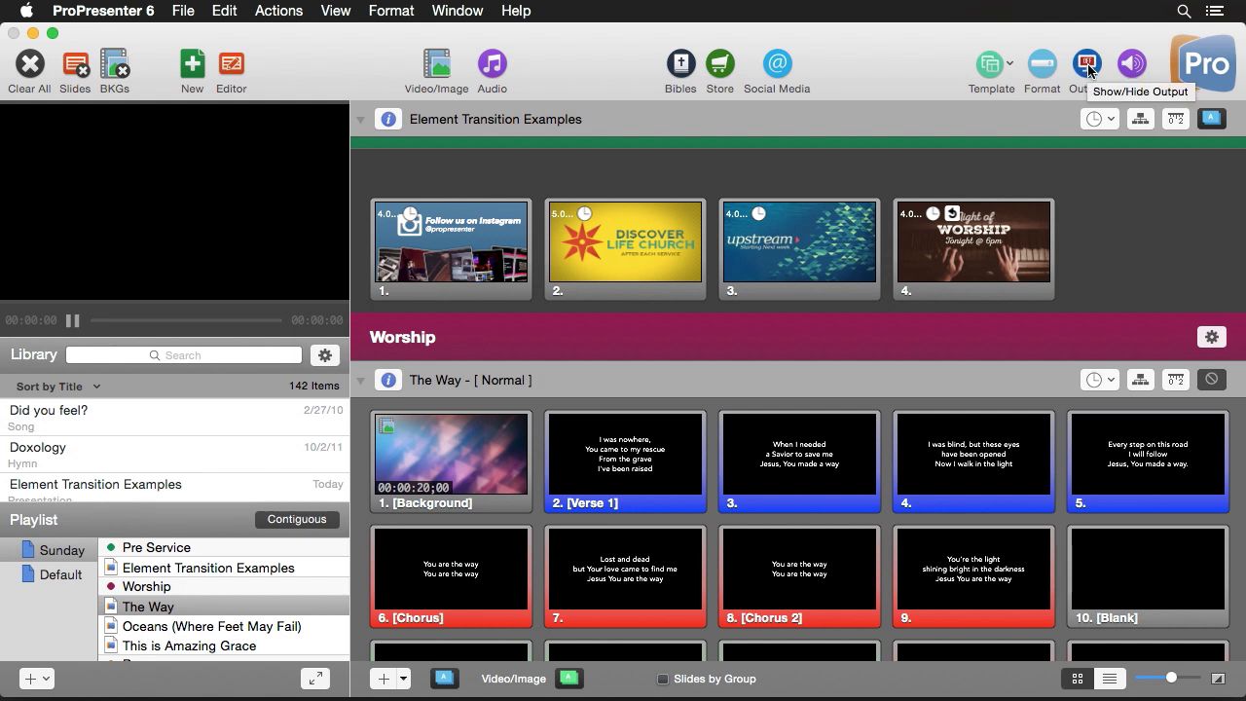
# Step: Send The Way's slide 2 [Verse 1] live, and inspect the output volume slider without changing it
pyautogui.click(667, 478)
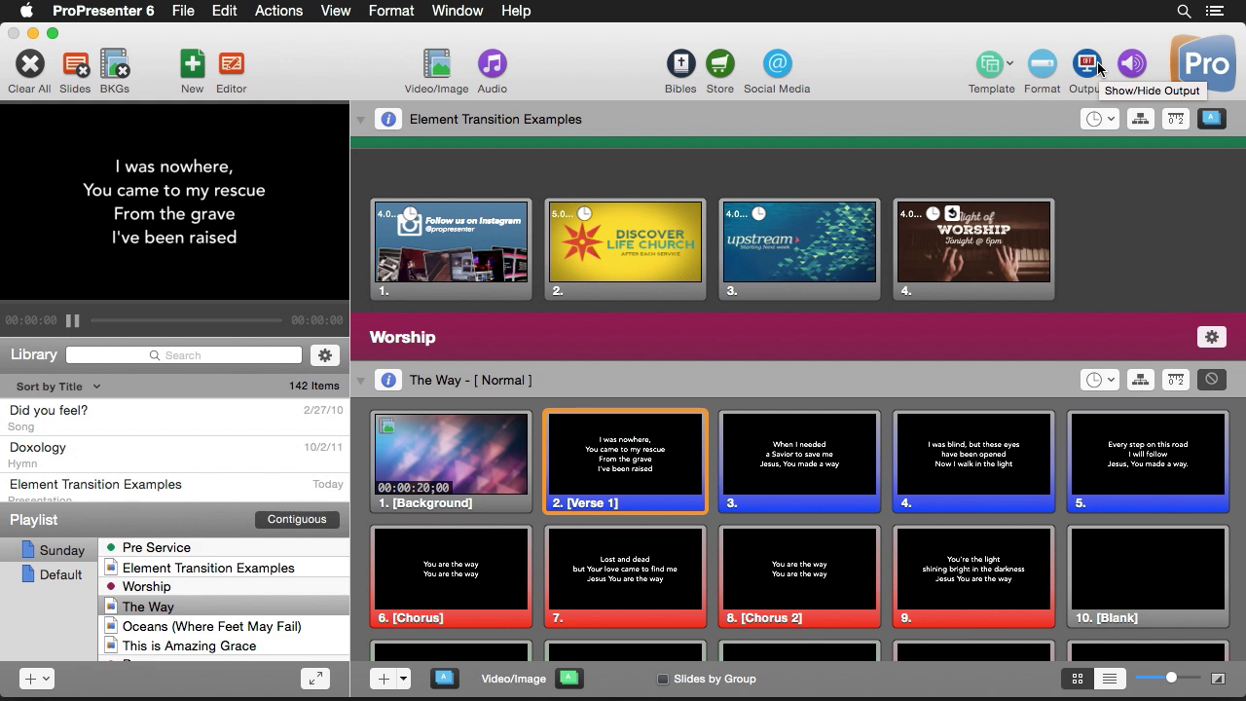
pyautogui.click(1134, 66)
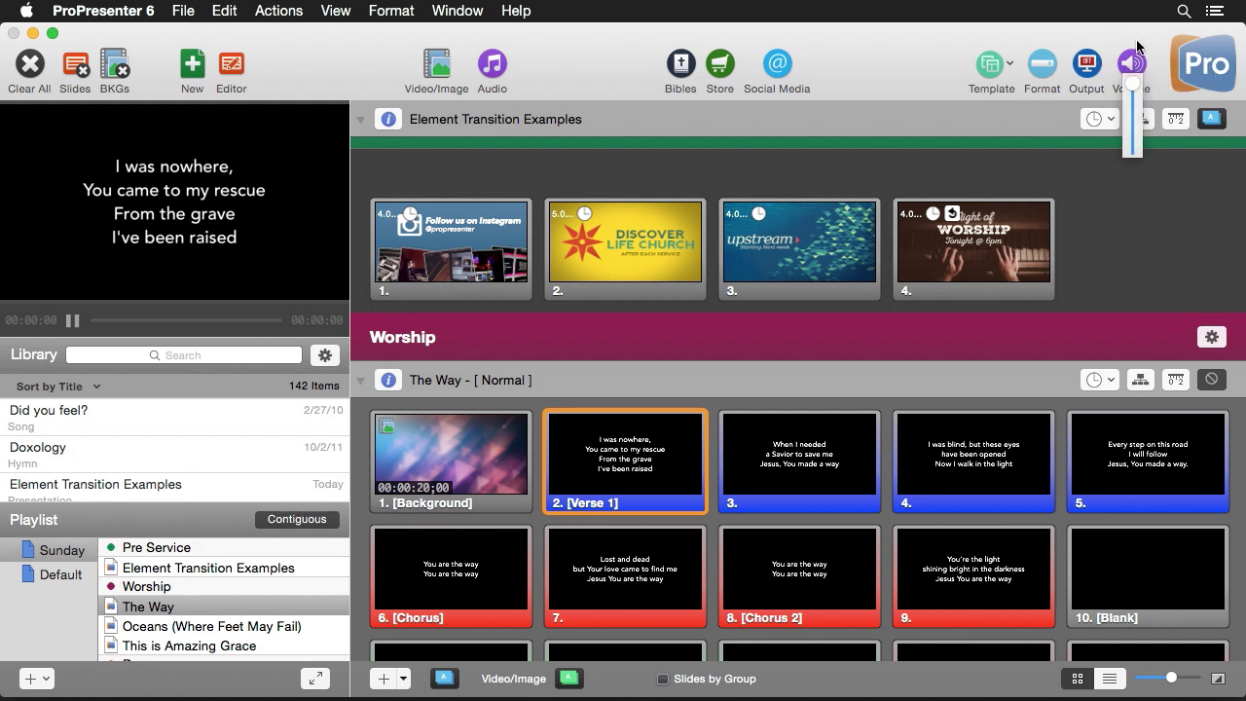
pyautogui.click(1137, 46)
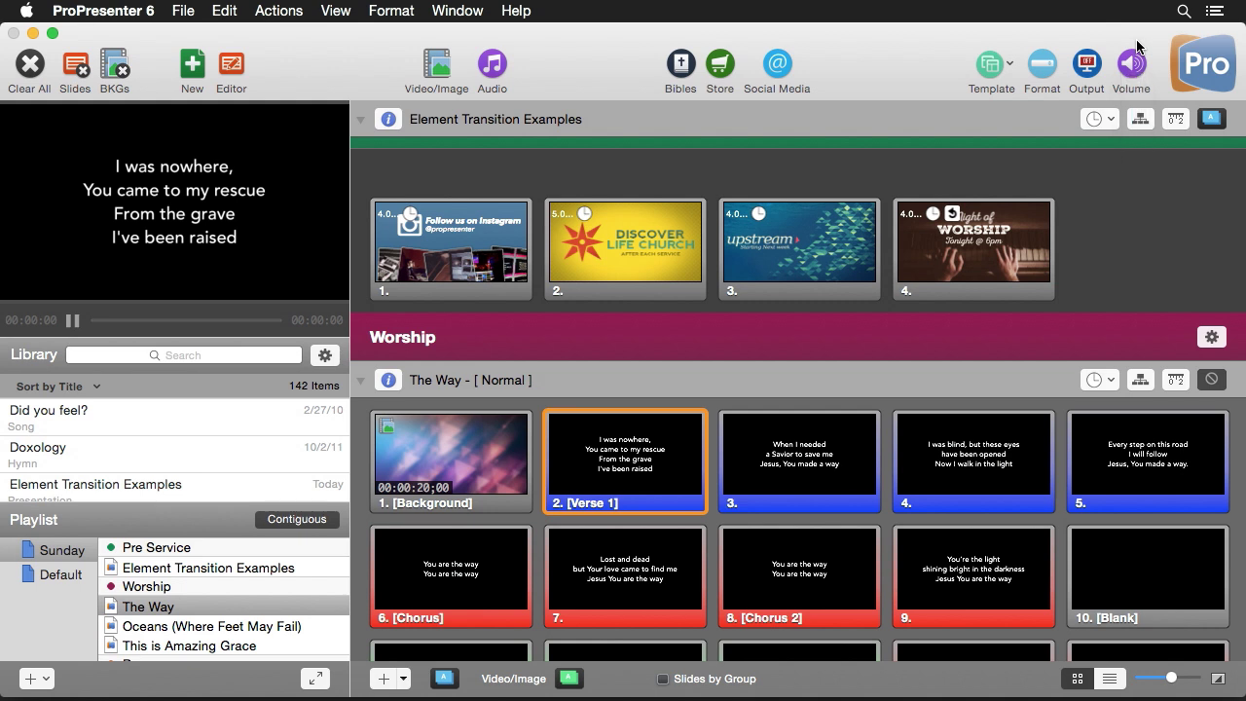
# Step: Open the toolbar customization and add the Messages/Timers item beside Audio
pyautogui.rightClick(866, 70)
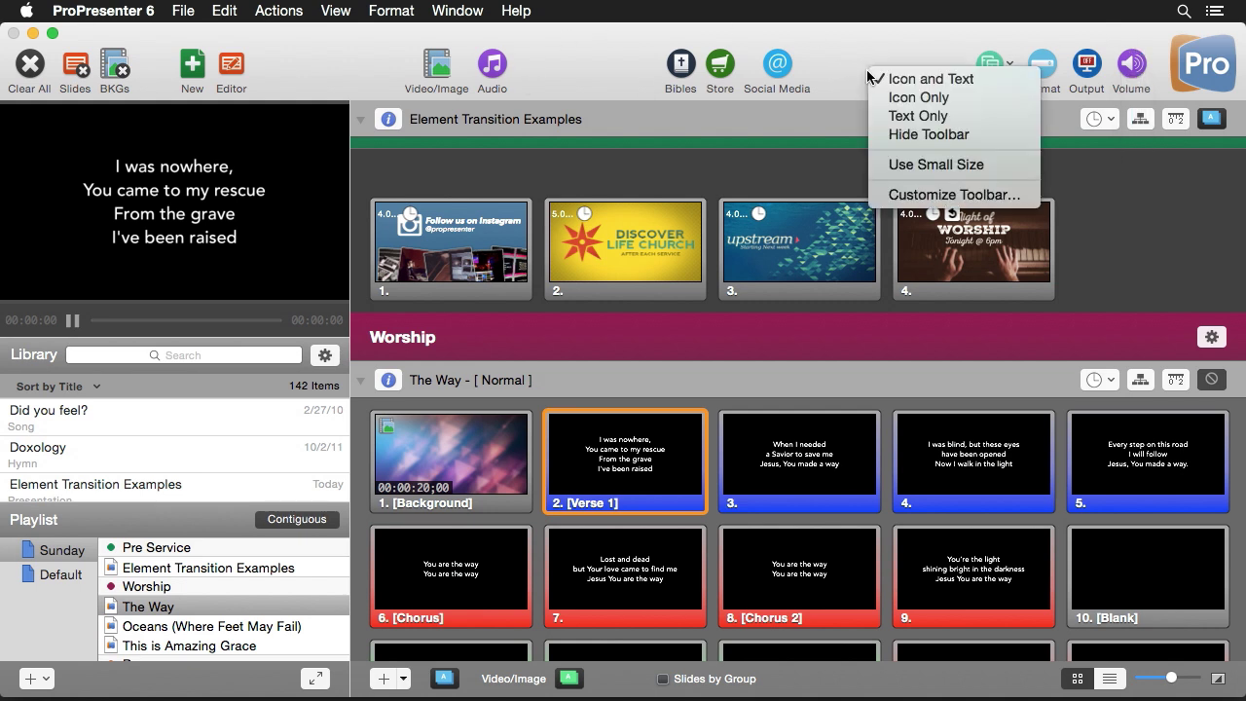
pyautogui.click(936, 197)
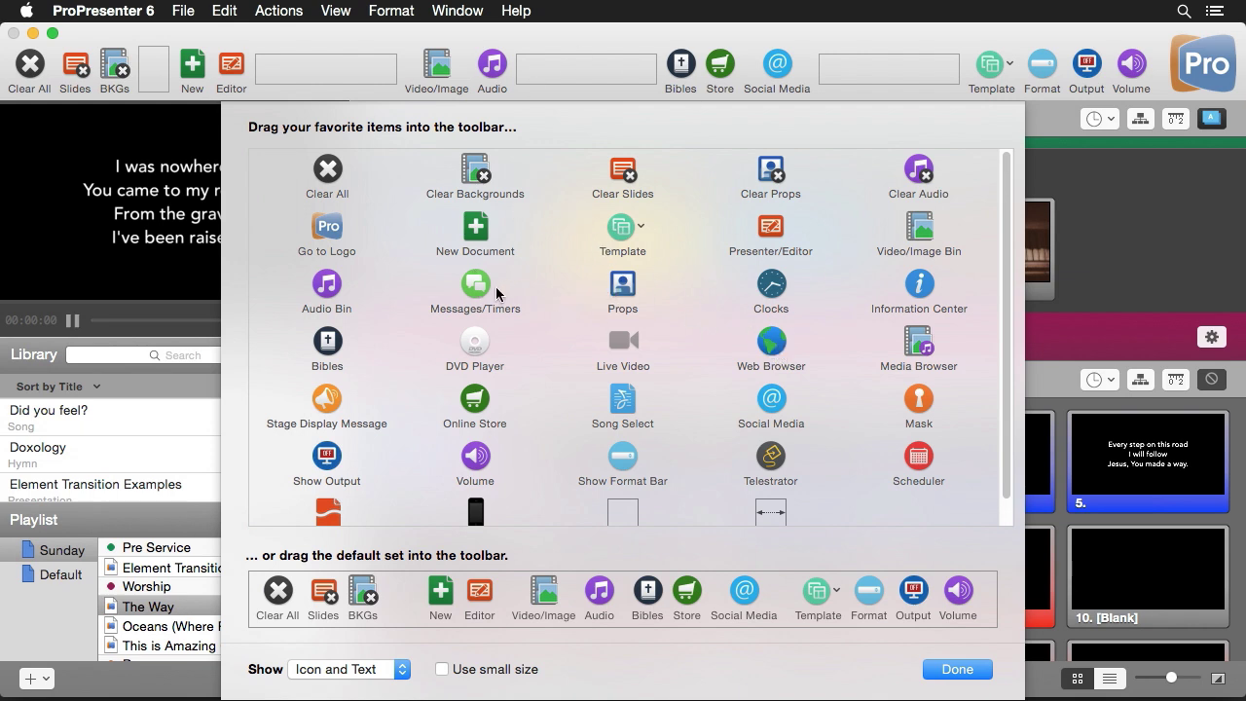
pyautogui.moveTo(492, 291); pyautogui.dragTo(516, 73)
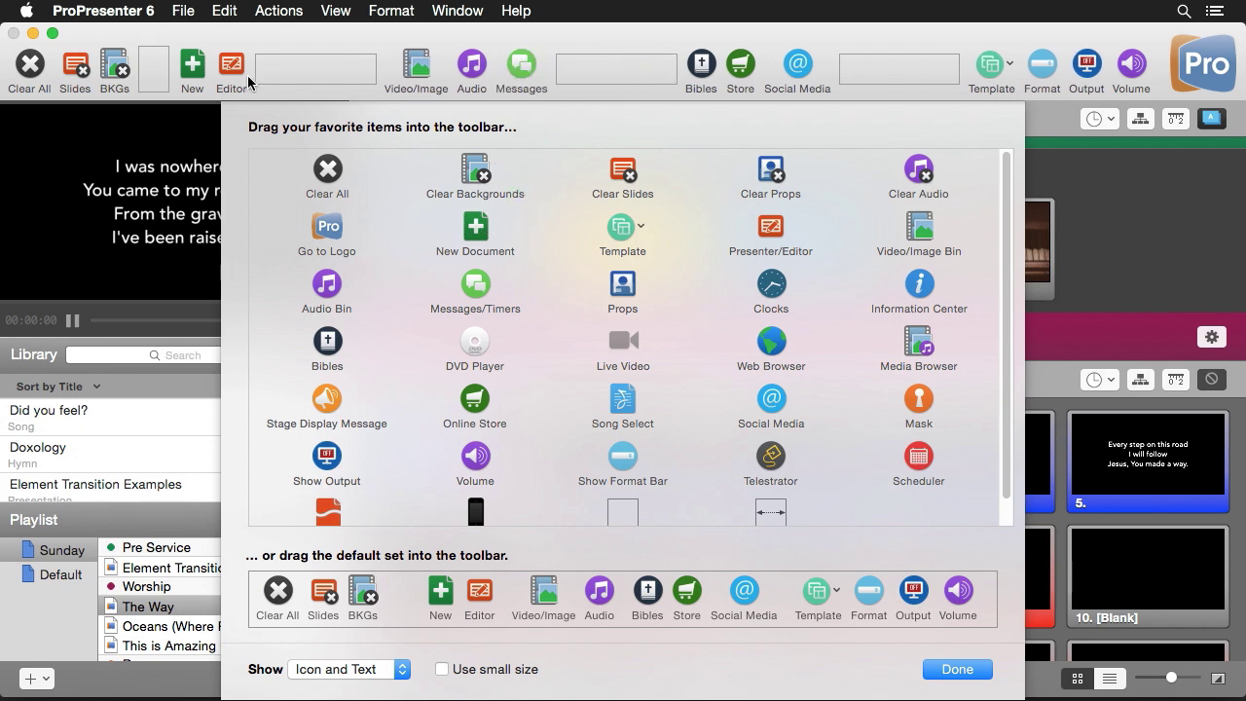
pyautogui.moveTo(248, 81)
pyautogui.mouseDown()
pyautogui.moveTo(374, 82)
pyautogui.moveTo(235, 70)
pyautogui.mouseUp()
# Step: Preview the toolbar as Icon Only and Text Only, and set it back to Icon and Text
pyautogui.click(341, 670)
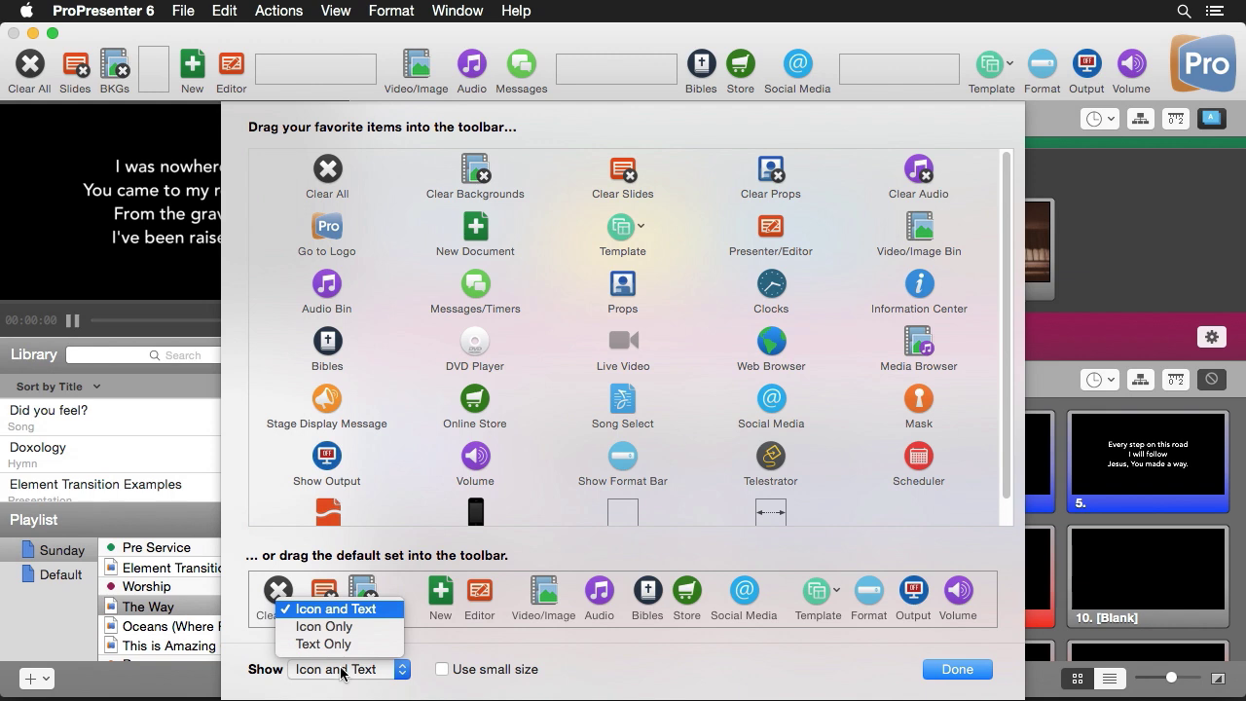
pyautogui.click(341, 626)
pyautogui.click(348, 658)
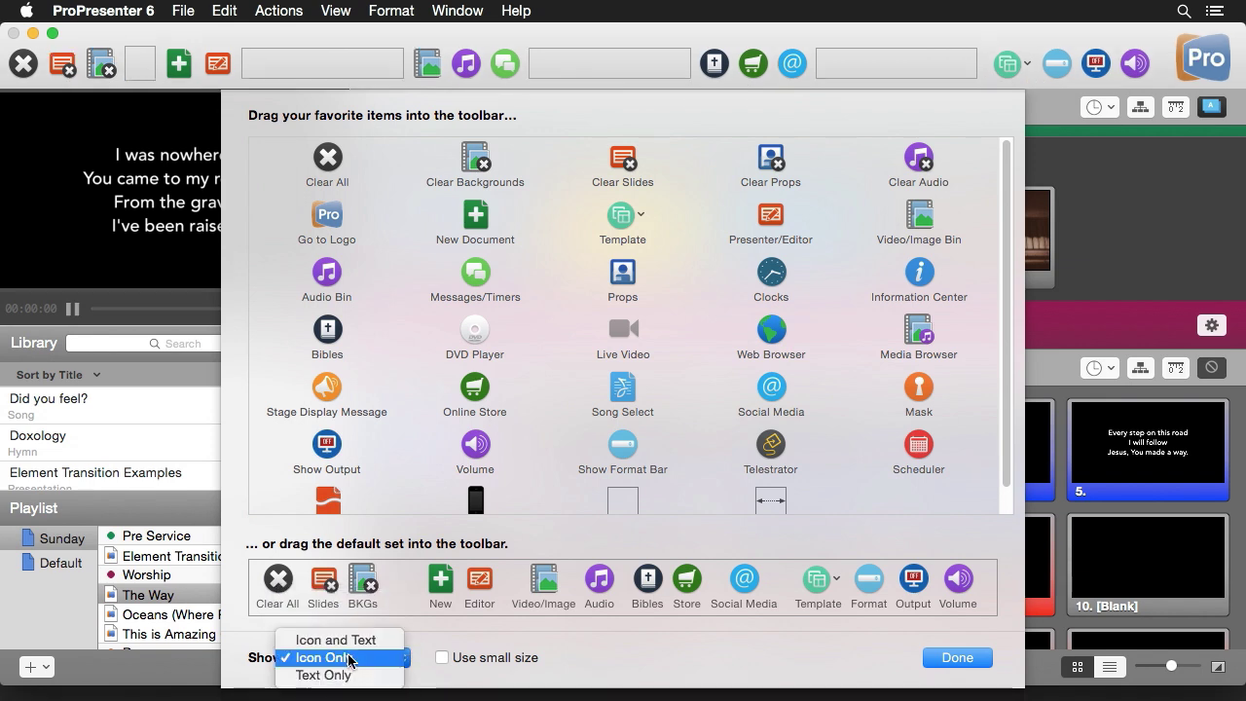
pyautogui.click(341, 674)
pyautogui.click(347, 633)
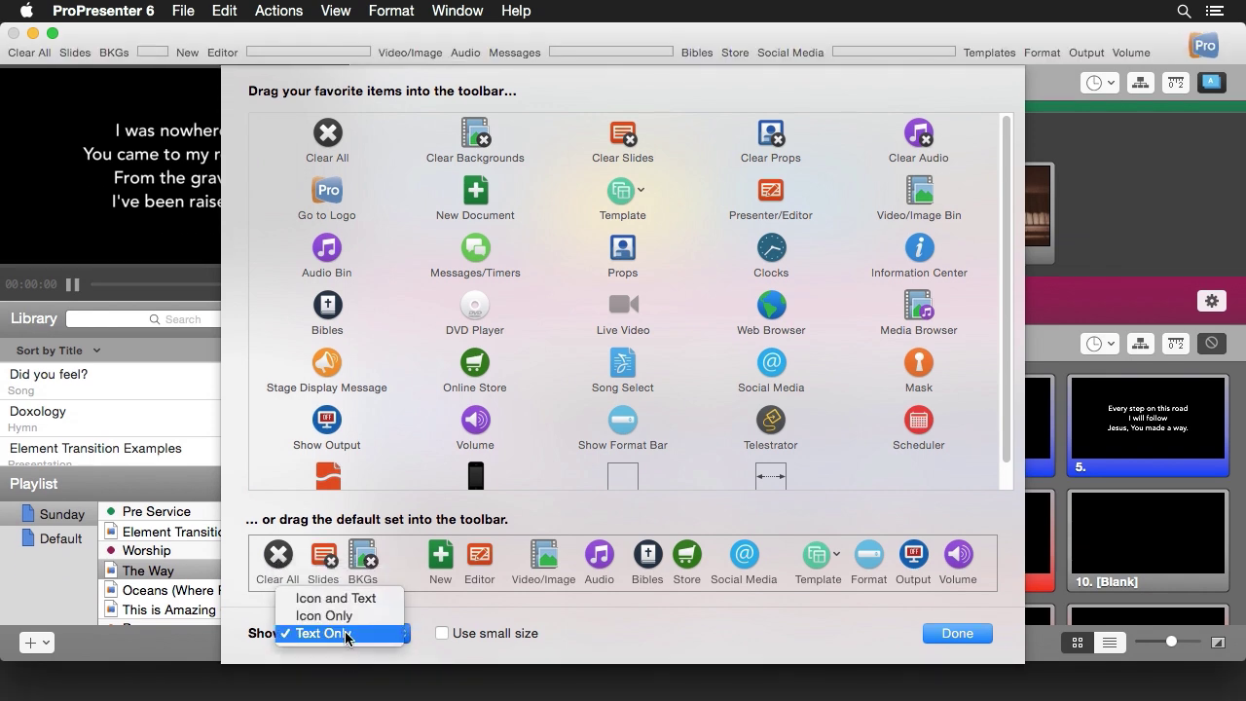
pyautogui.click(348, 598)
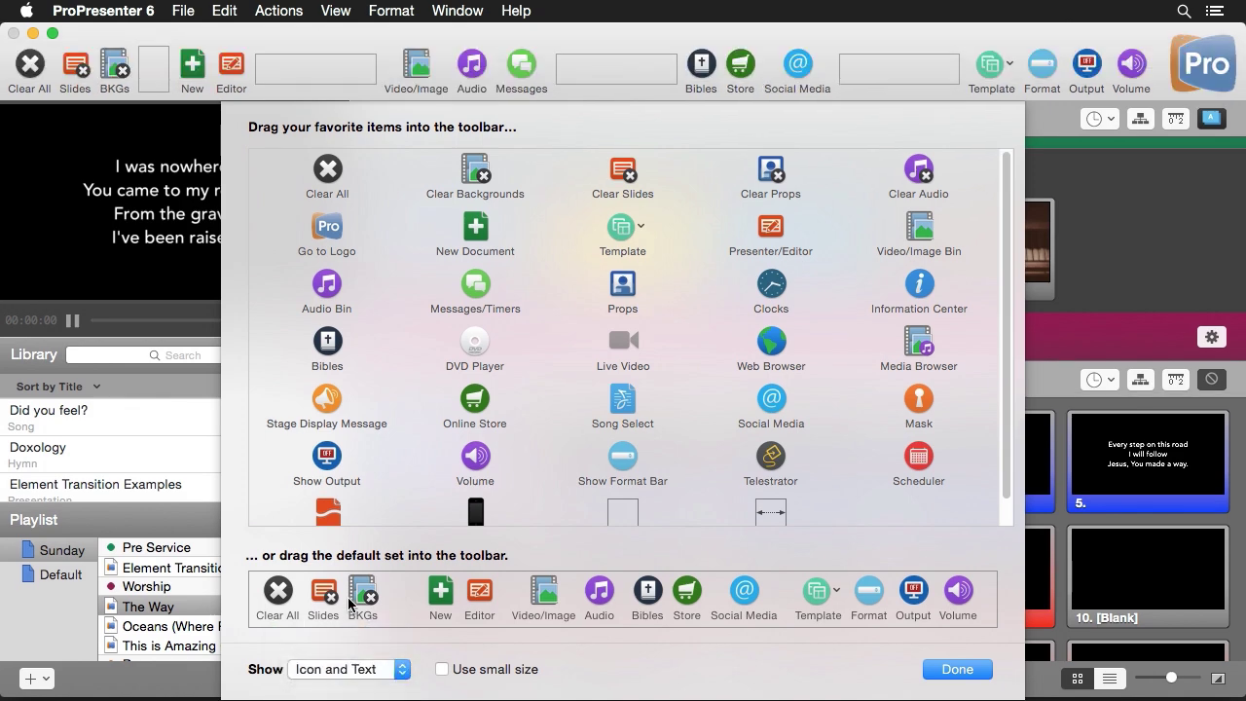